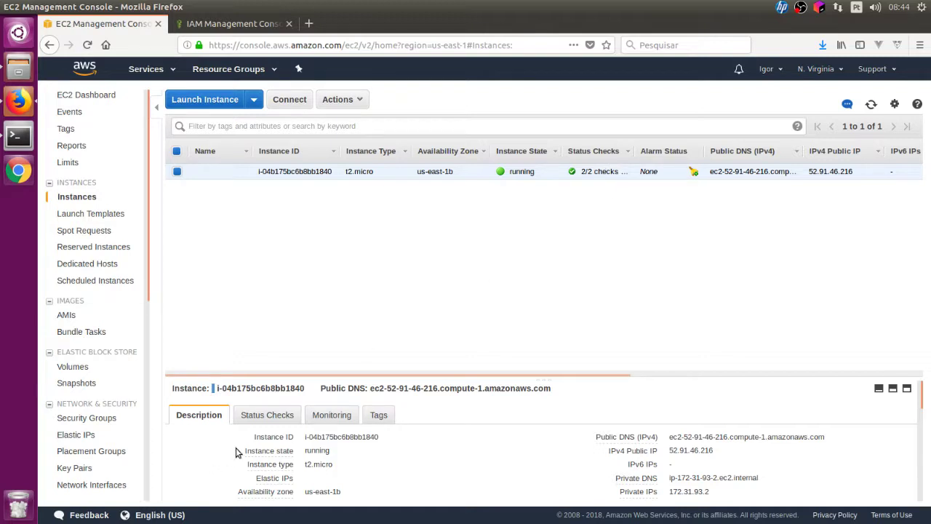
# Step: Review the system and instance status checks of the running t2.micro instance in an enlarged details pane
pyautogui.click(264, 418)
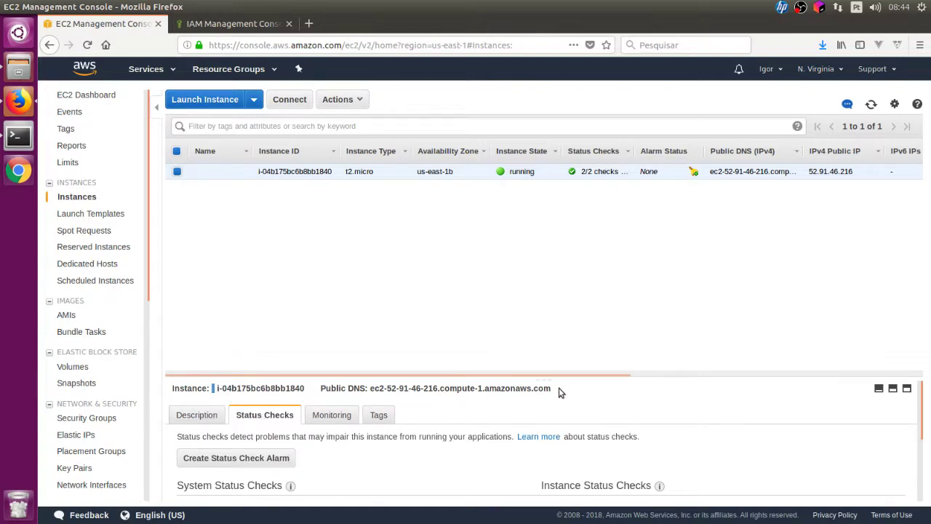
pyautogui.moveTo(552, 378); pyautogui.dragTo(549, 227)
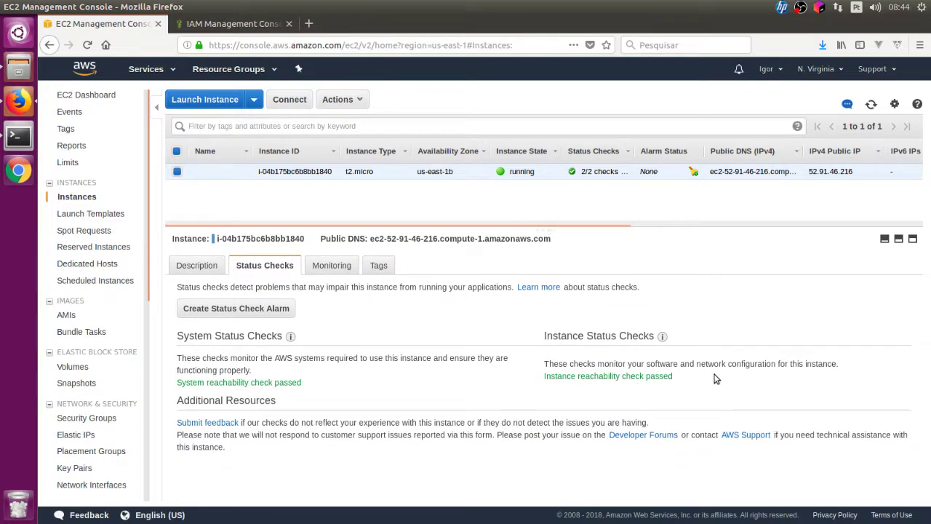
pyautogui.moveTo(717, 378); pyautogui.dragTo(499, 357)
pyautogui.click(627, 372)
# Step: Examine the instance's CloudWatch monitoring graphs, the available time ranges and the detailed monitoring option
pyautogui.click(336, 267)
pyautogui.scroll(-3, 502, 347)
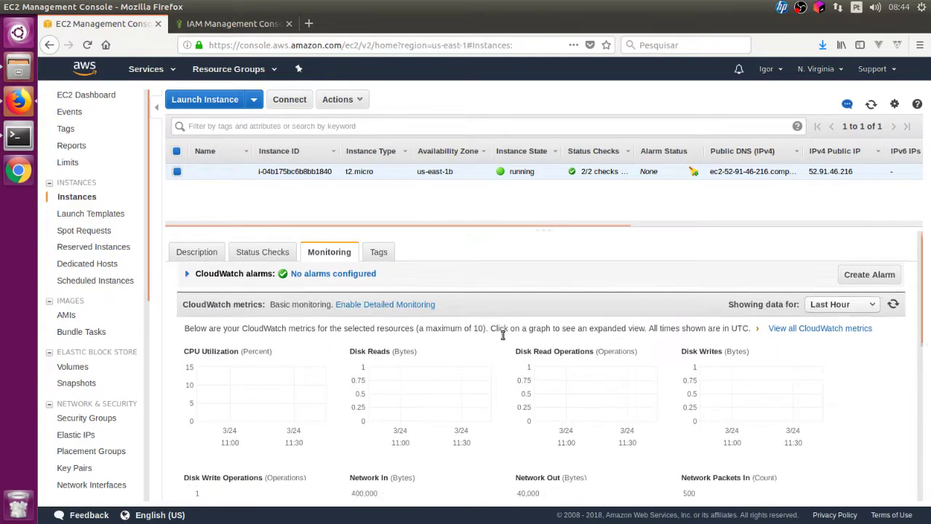
pyautogui.scroll(2, 507, 361)
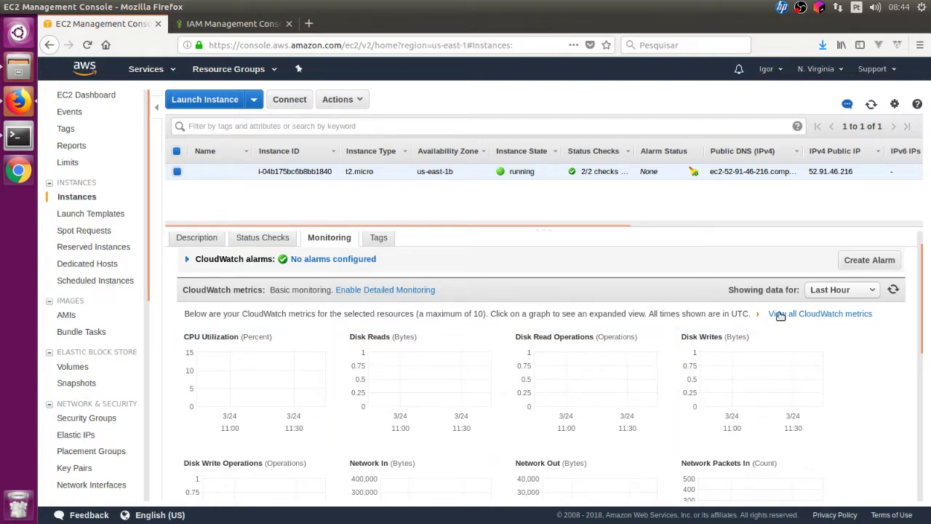
pyautogui.click(831, 291)
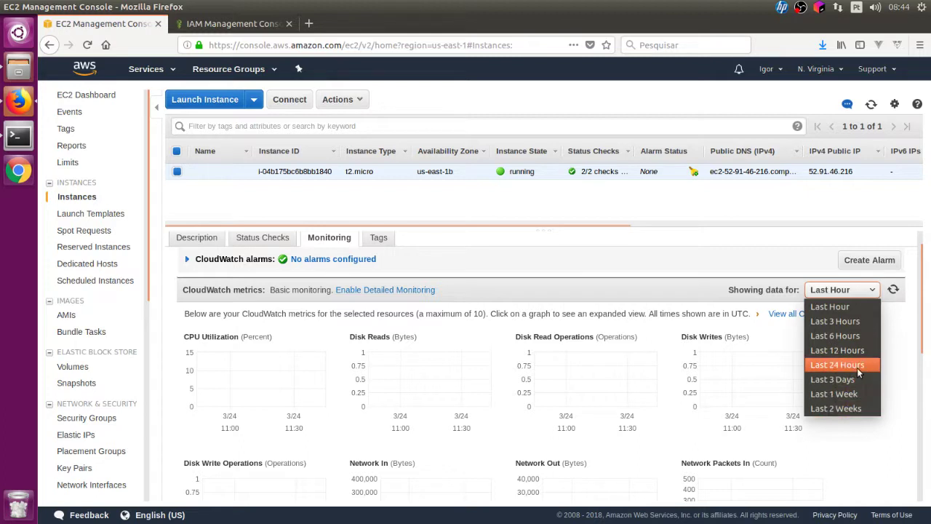
pyautogui.click(888, 354)
pyautogui.scroll(-3, 227, 366)
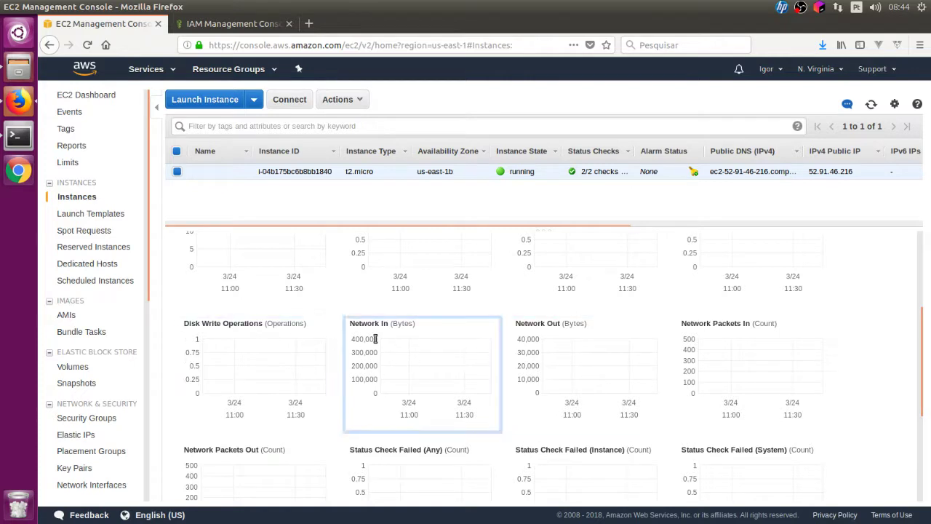
pyautogui.scroll(-5, 843, 335)
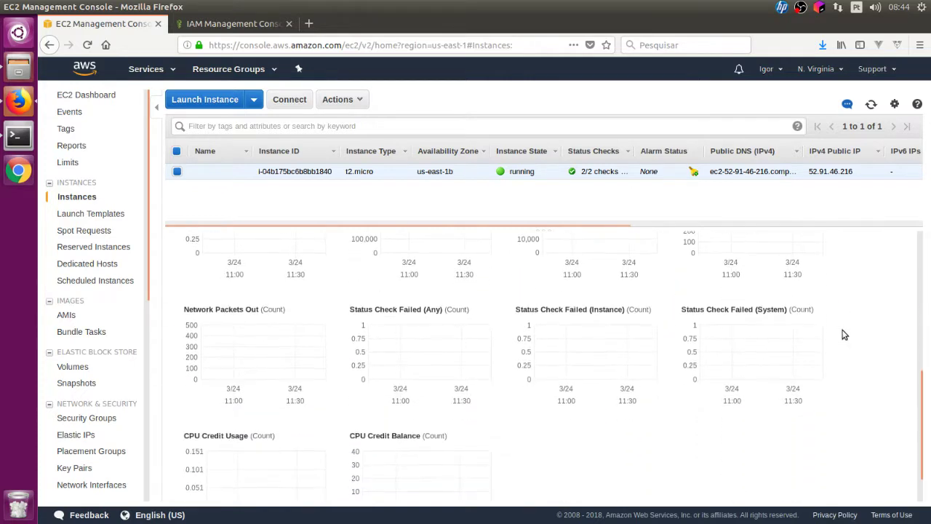
pyautogui.scroll(5, 581, 443)
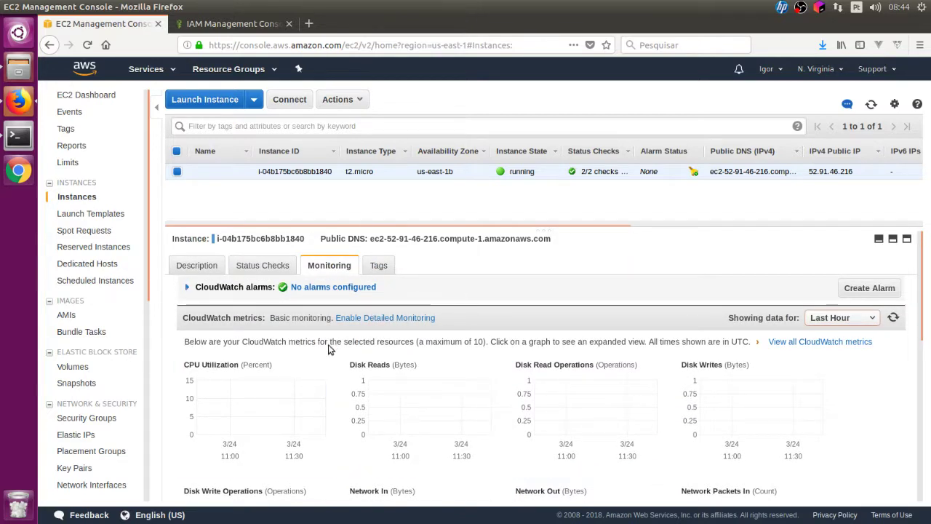
pyautogui.click(372, 323)
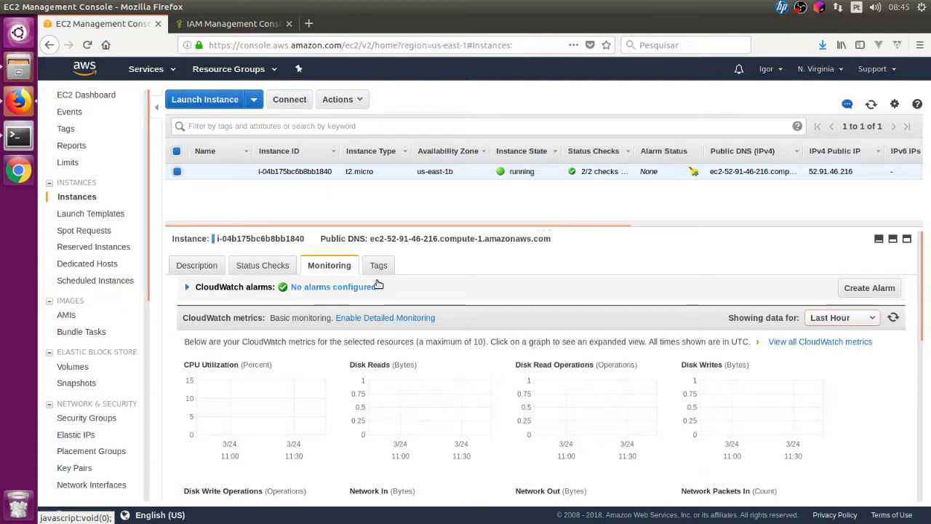
# Step: Copy the public DNS from the instance's description and load it in a new browser tab
pyautogui.click(203, 265)
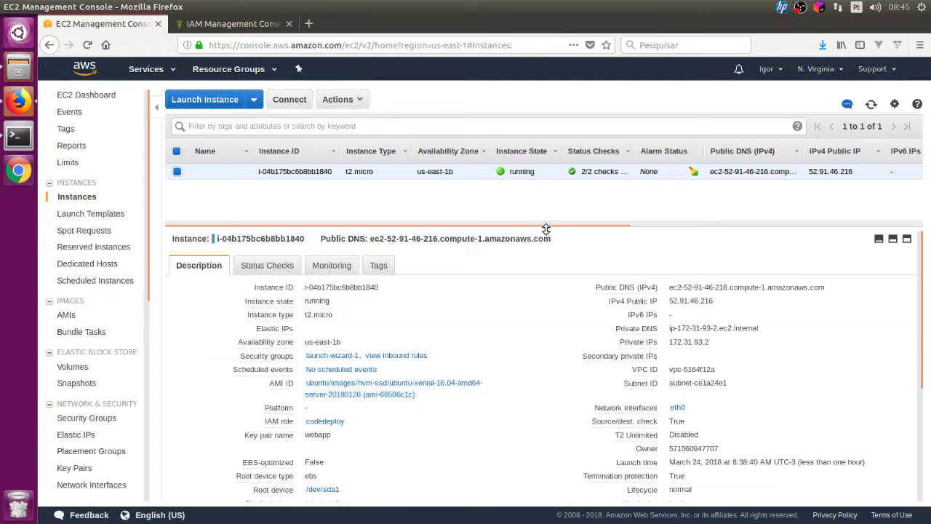
pyautogui.moveTo(545, 229); pyautogui.dragTo(537, 189)
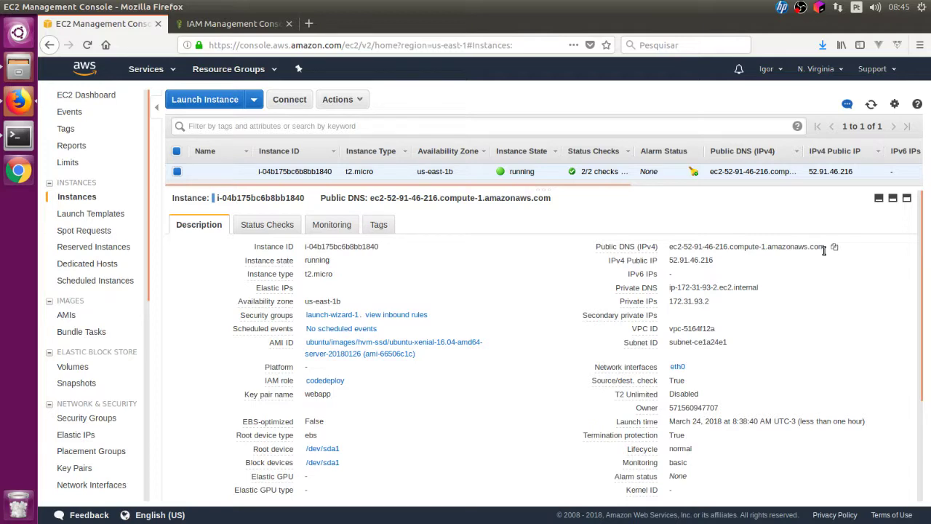
pyautogui.moveTo(824, 250); pyautogui.dragTo(670, 250)
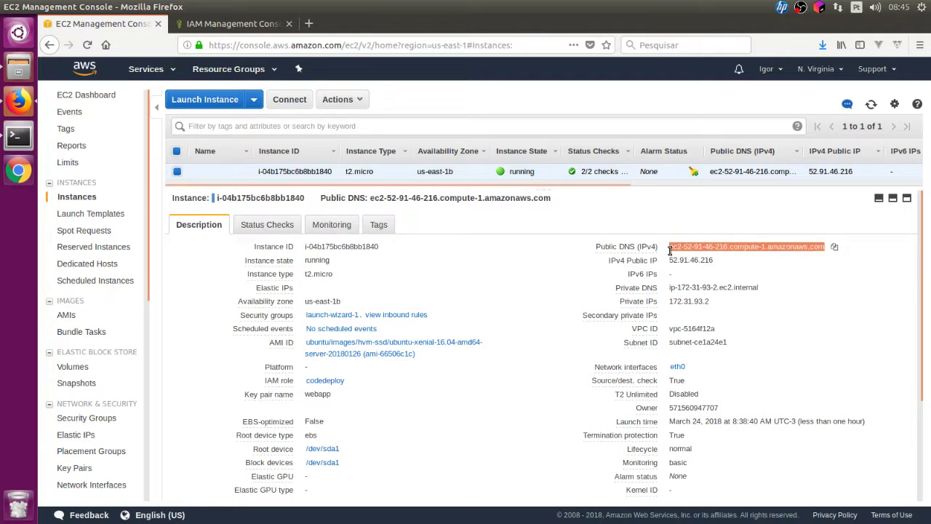
pyautogui.hotkey('ctrl', 'c')
pyautogui.hotkey('ctrl', 't')
pyautogui.hotkey('ctrl', 'v')
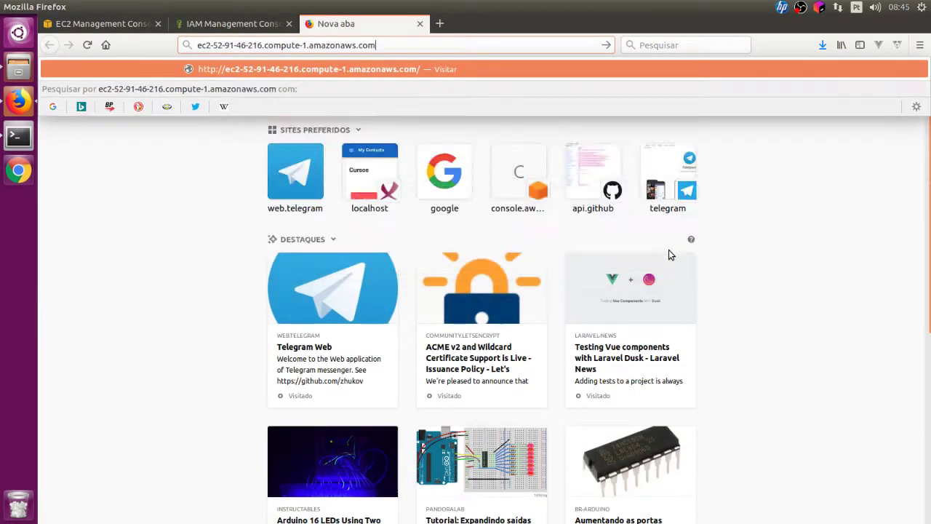
pyautogui.press('Return')
# Step: Copy the instance's IPv4 public IP from the EC2 console and load it in a new browser tab
pyautogui.click(135, 26)
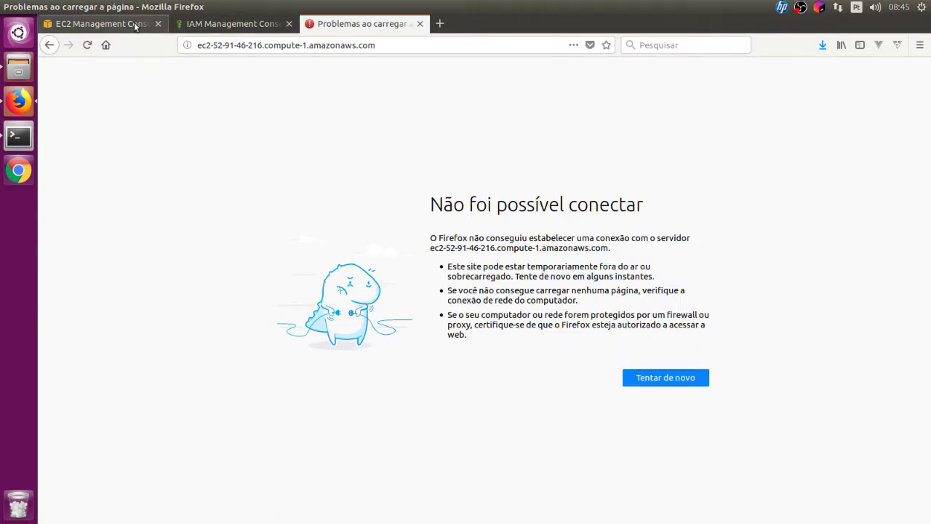
pyautogui.moveTo(715, 260); pyautogui.dragTo(671, 260)
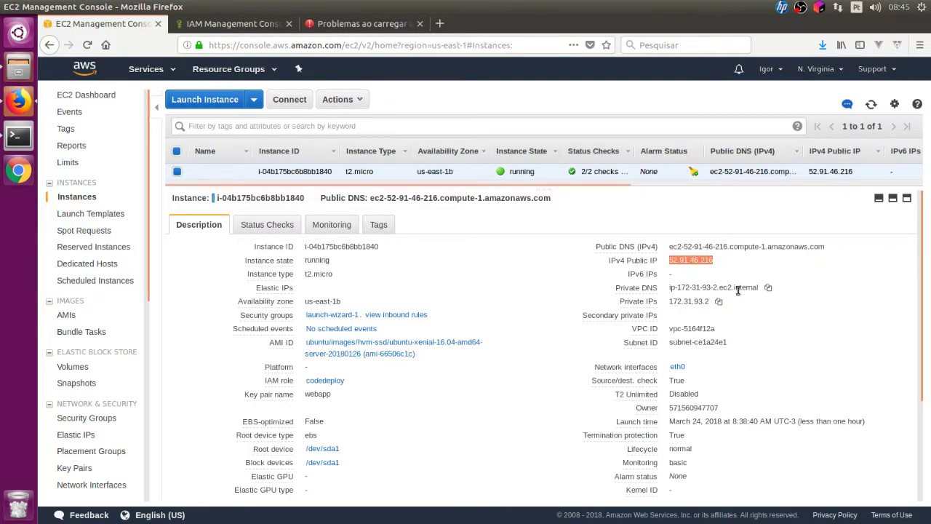
pyautogui.hotkey('ctrl', 't')
pyautogui.hotkey('ctrl', 'v')
pyautogui.press('Return')
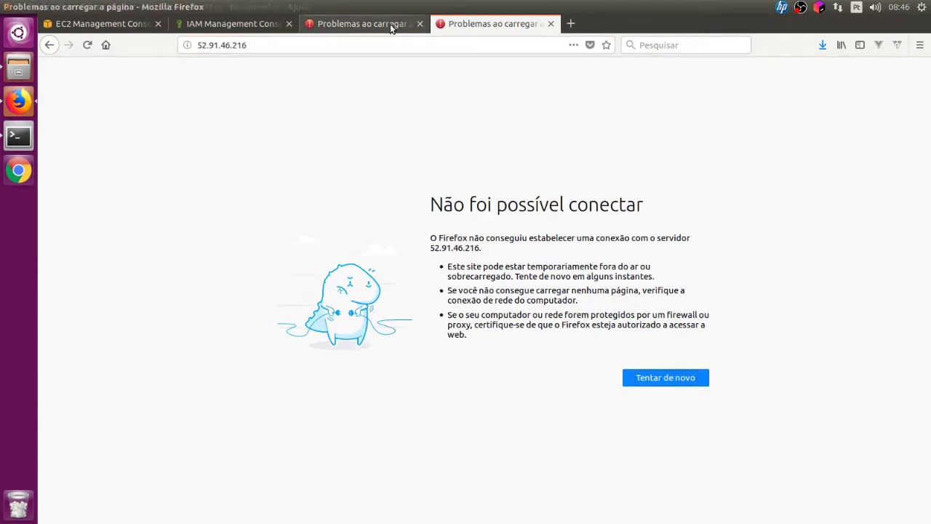
# Step: Close the extra browser tabs and highlight the IPv4 public IP in the instance's description
pyautogui.click(419, 24)
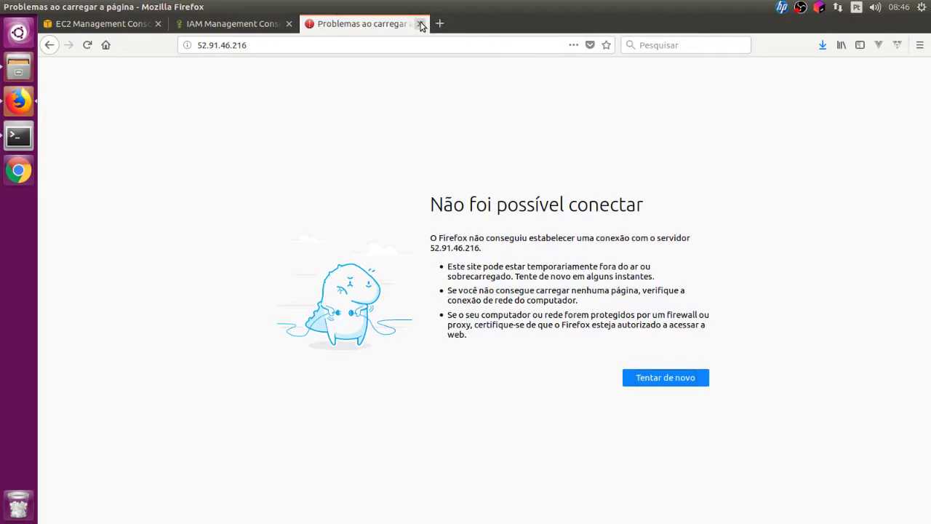
pyautogui.click(421, 24)
pyautogui.click(309, 24)
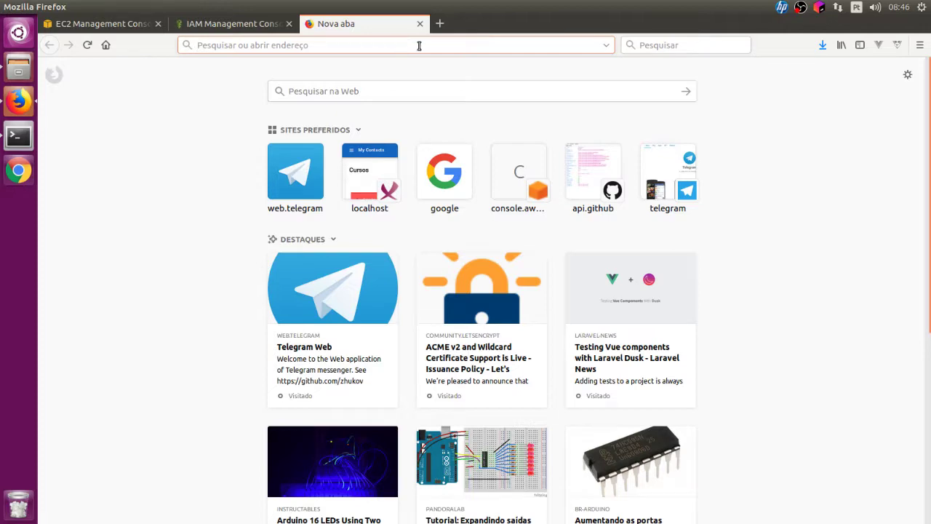
pyautogui.click(422, 24)
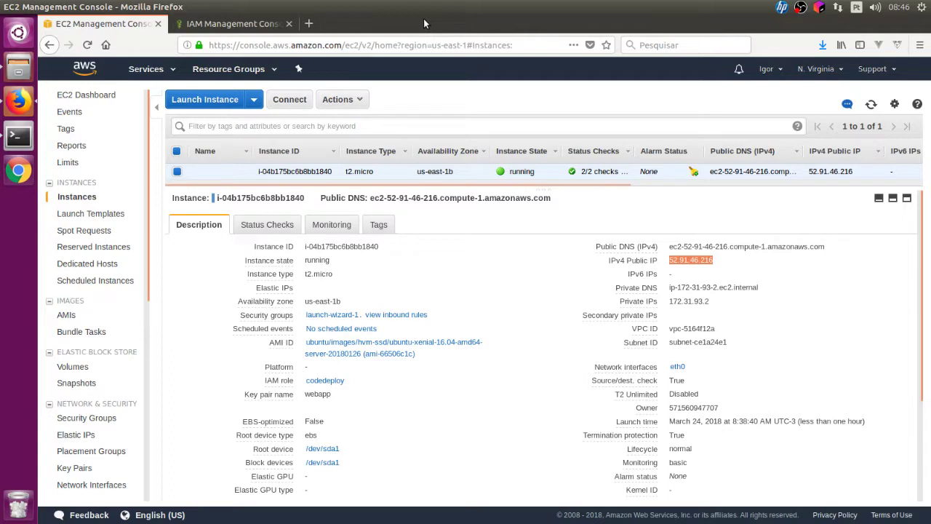
pyautogui.click(608, 234)
pyautogui.moveTo(721, 262); pyautogui.dragTo(673, 257)
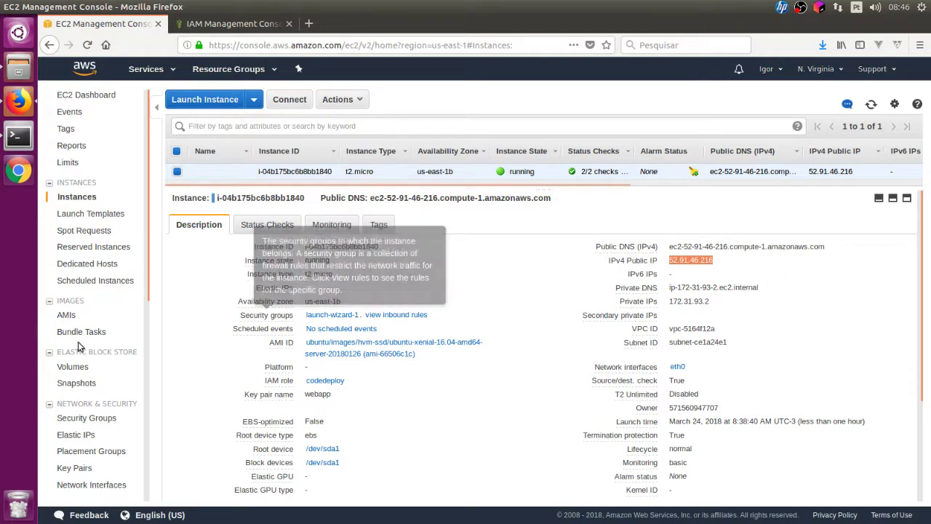
# Step: Allocate a new Elastic IP address and return to the address list
pyautogui.scroll(-5, 80, 342)
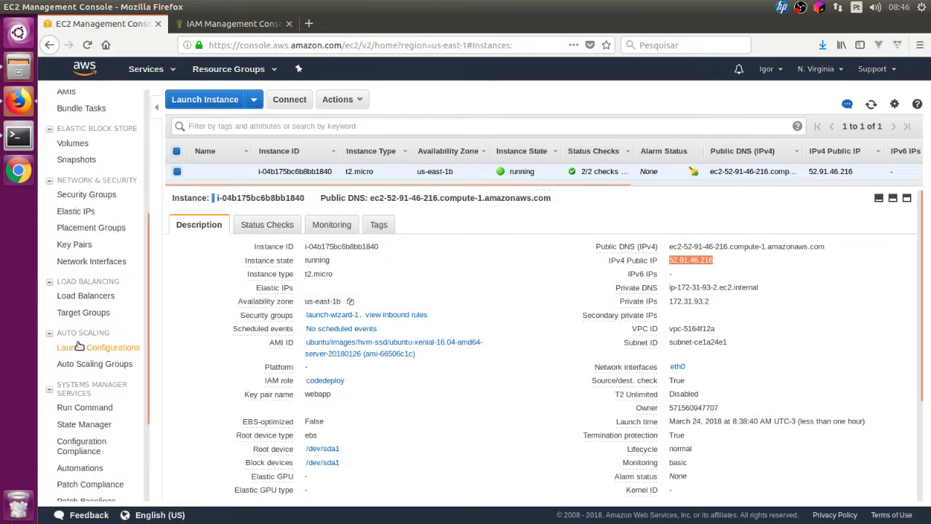
pyautogui.click(73, 212)
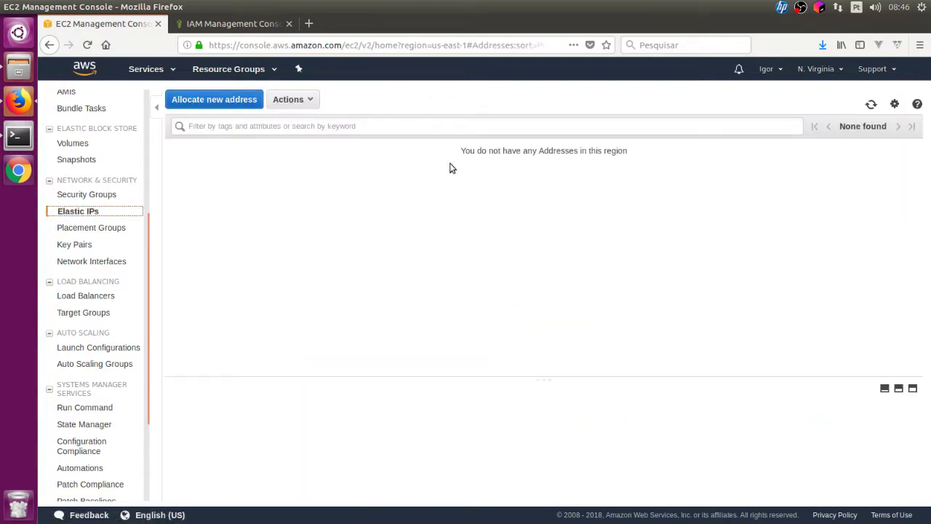
pyautogui.click(240, 103)
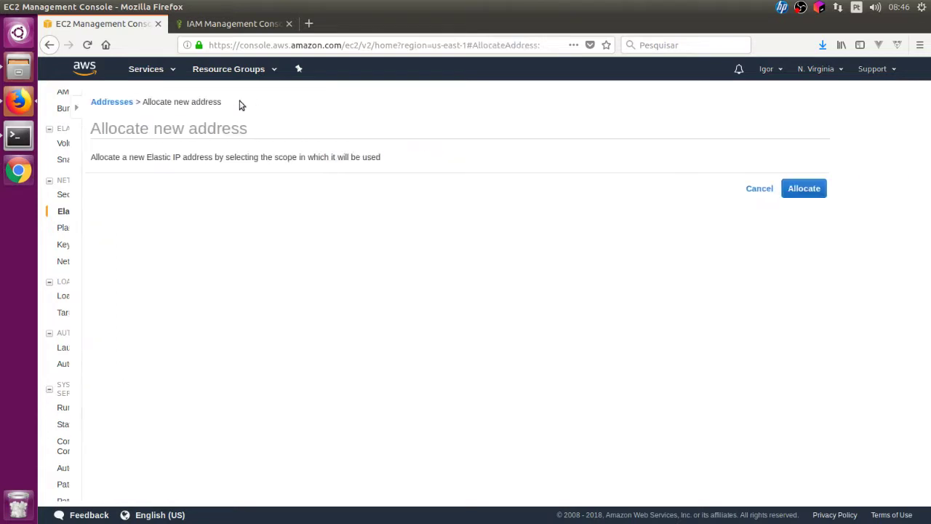
pyautogui.click(773, 193)
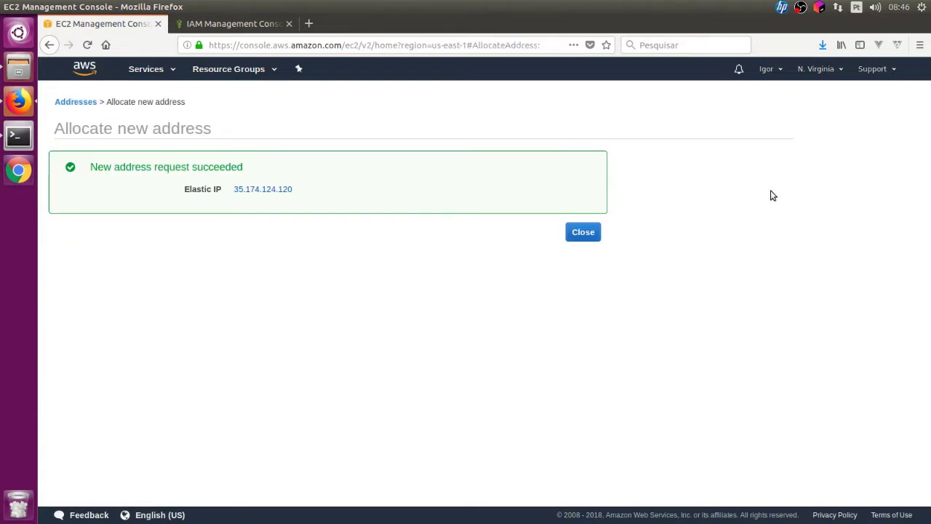
pyautogui.click(590, 235)
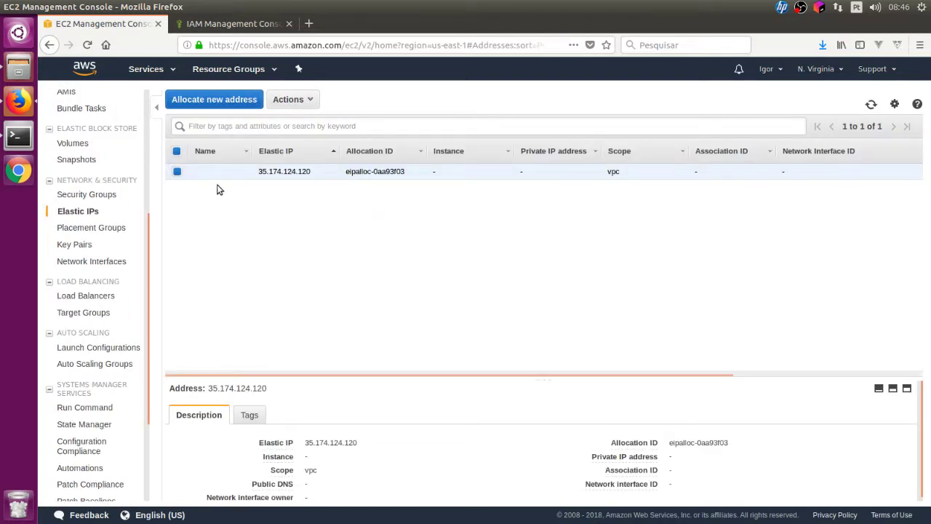
# Step: Associate the new Elastic IP with instance i-04b175bc6b8bb1840 and private IP 172.31.93.2
pyautogui.click(313, 100)
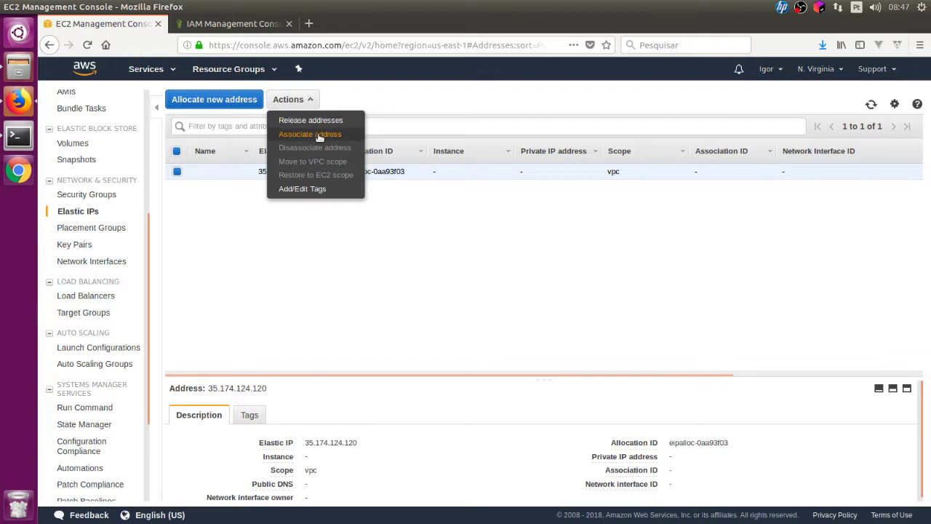
pyautogui.click(318, 136)
pyautogui.click(267, 224)
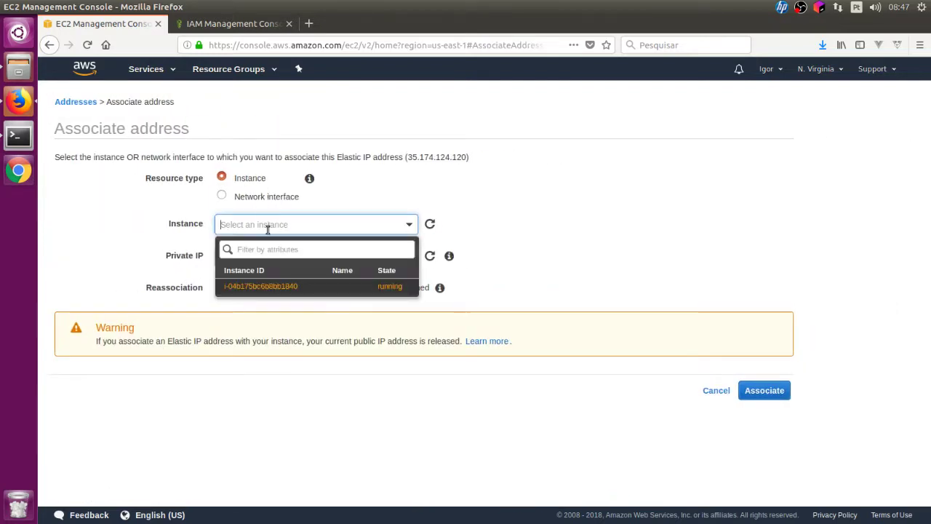
pyautogui.click(267, 288)
pyautogui.click(279, 257)
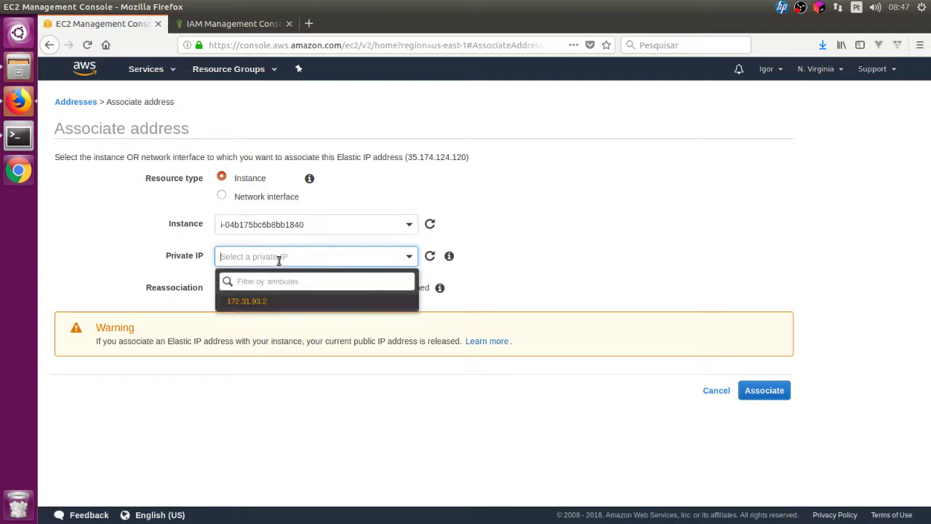
pyautogui.click(264, 302)
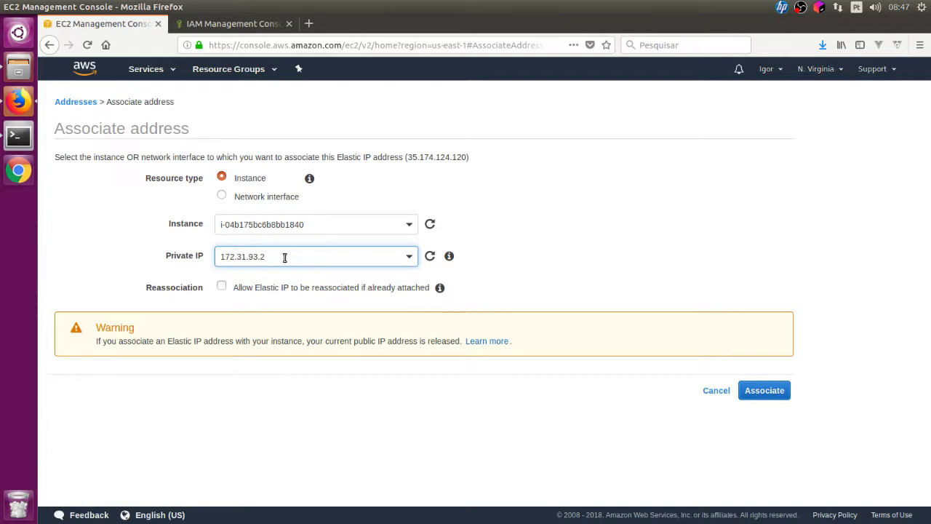
pyautogui.click(773, 394)
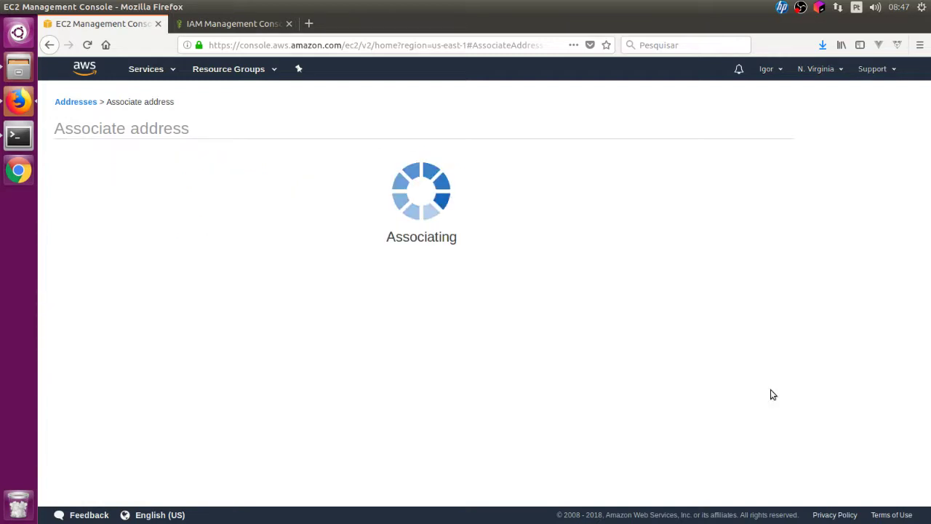
pyautogui.click(585, 206)
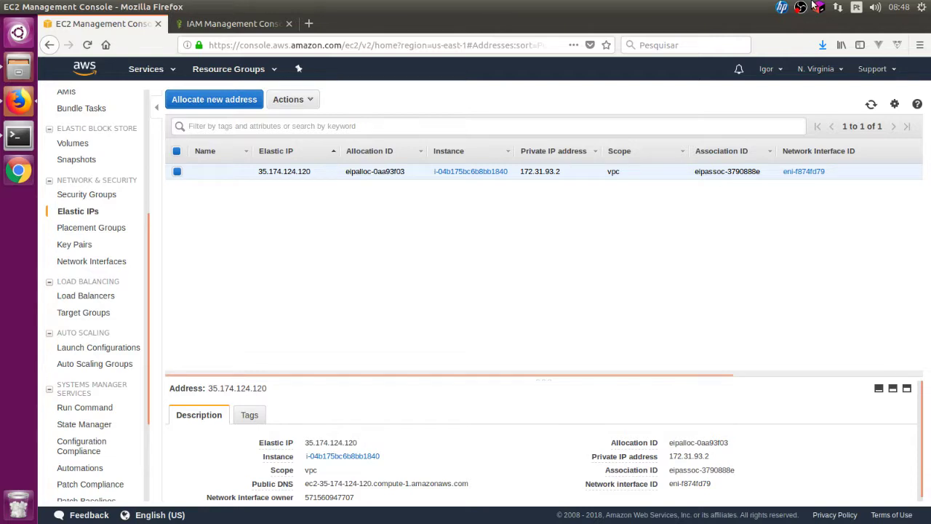
# Step: Open the list of security groups under Network & Security
pyautogui.scroll(-4, 95, 229)
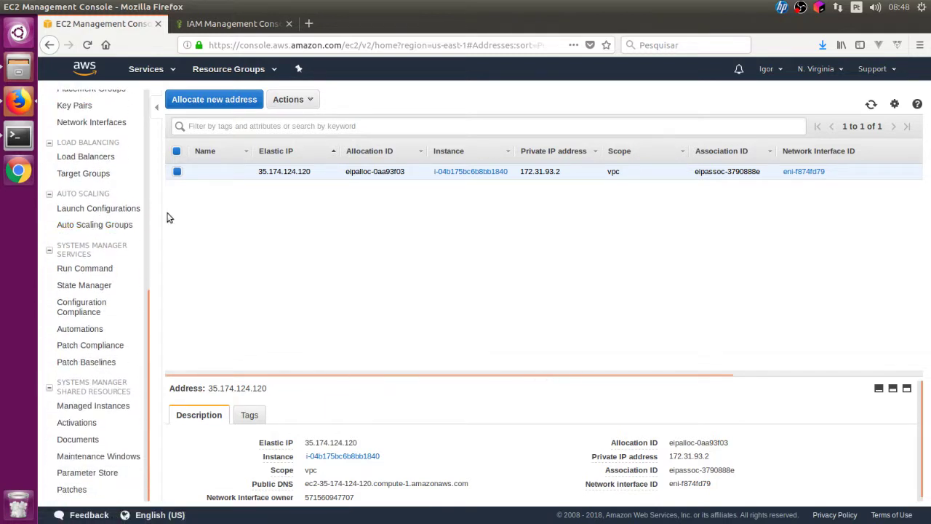
pyautogui.scroll(3, 95, 233)
pyautogui.click(81, 170)
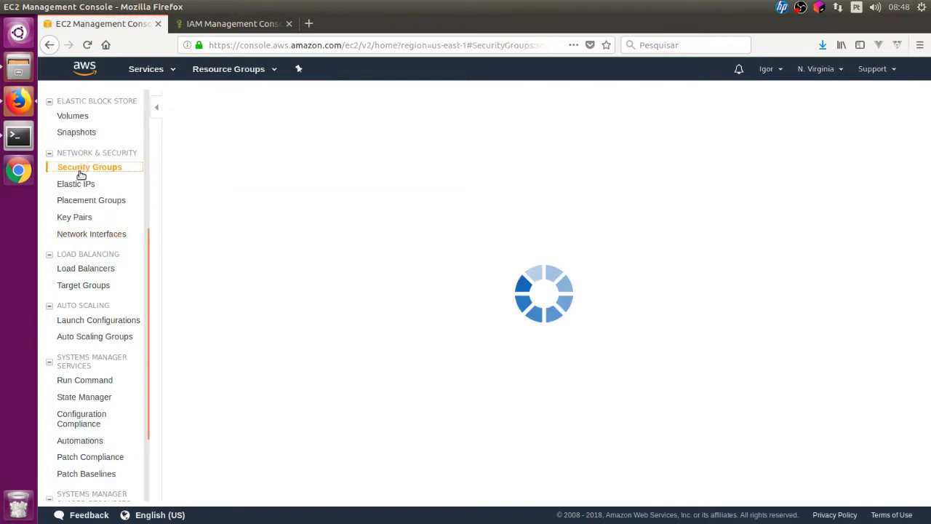
pyautogui.scroll(3, 79, 205)
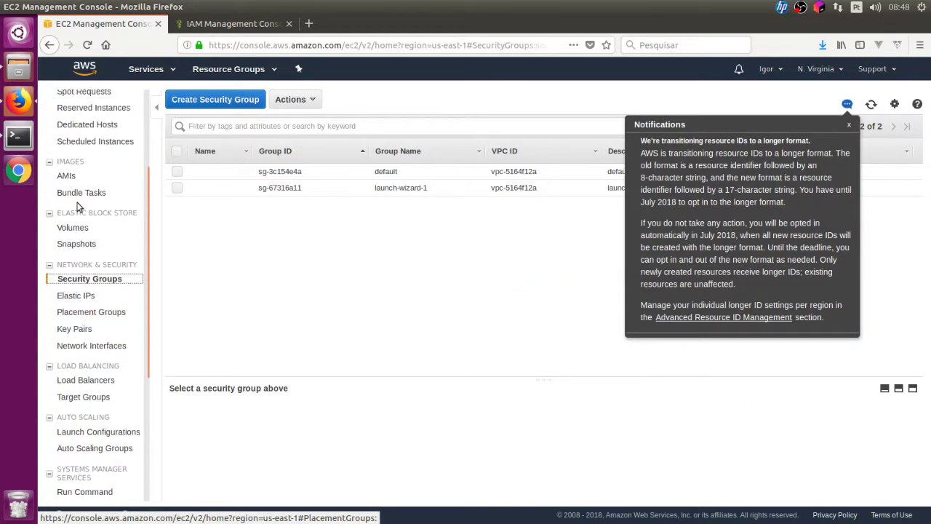
pyautogui.scroll(2, 77, 174)
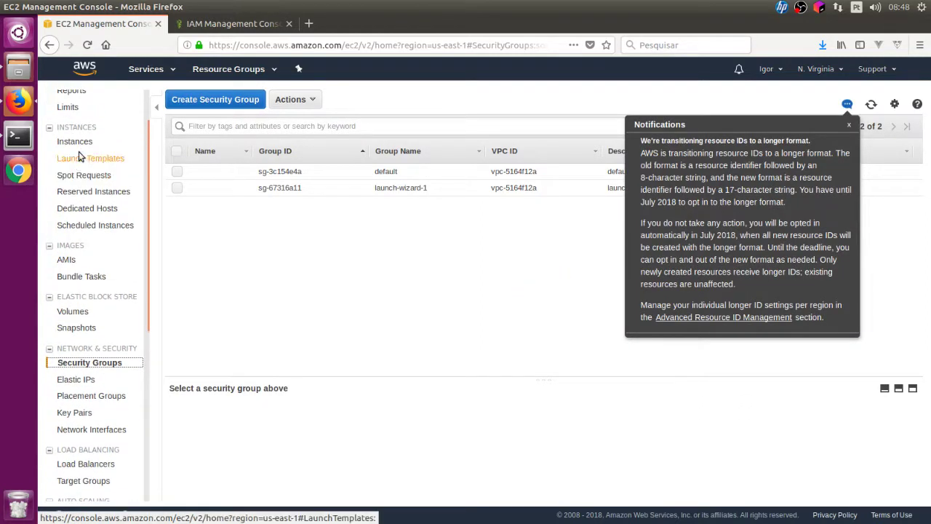
# Step: Open the instance list and examine the instance's IPv4 public IP, private IP and remaining description details
pyautogui.click(77, 143)
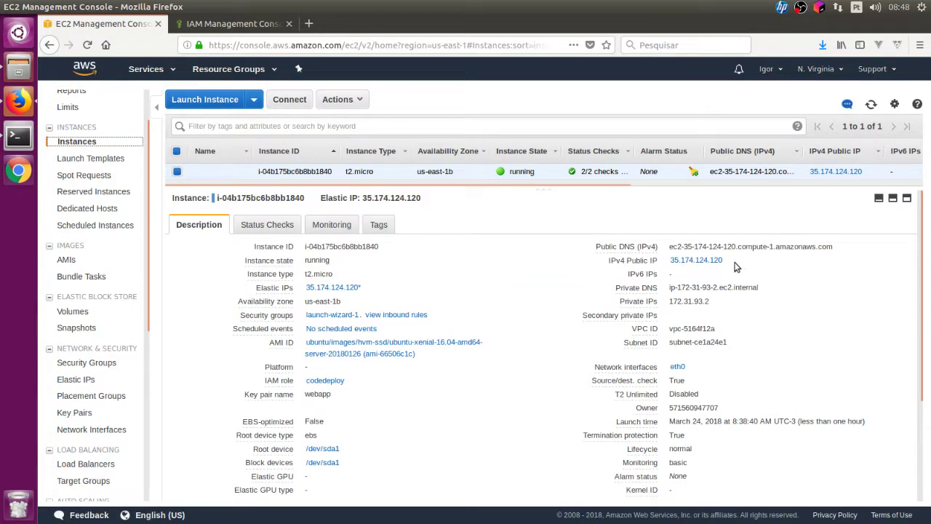
pyautogui.moveTo(727, 267); pyautogui.dragTo(666, 267)
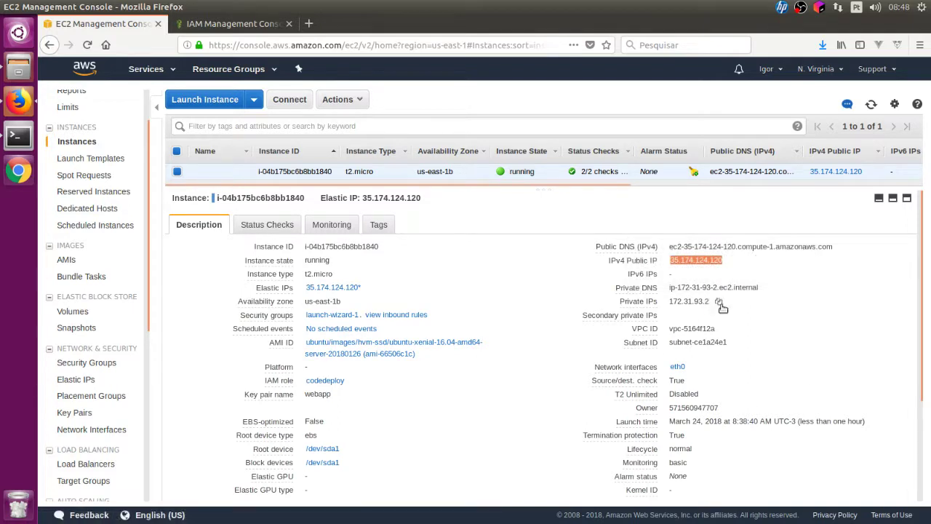
pyautogui.moveTo(670, 301); pyautogui.dragTo(720, 302)
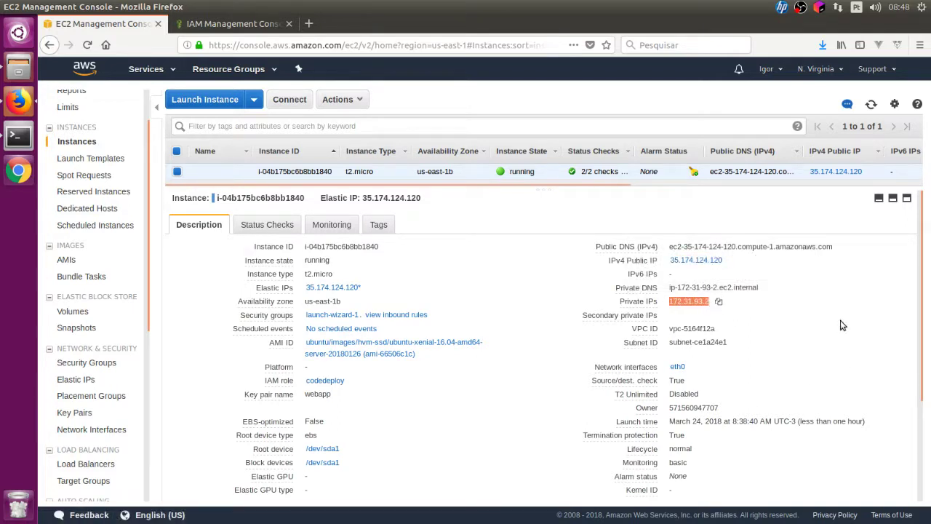
pyautogui.click(832, 320)
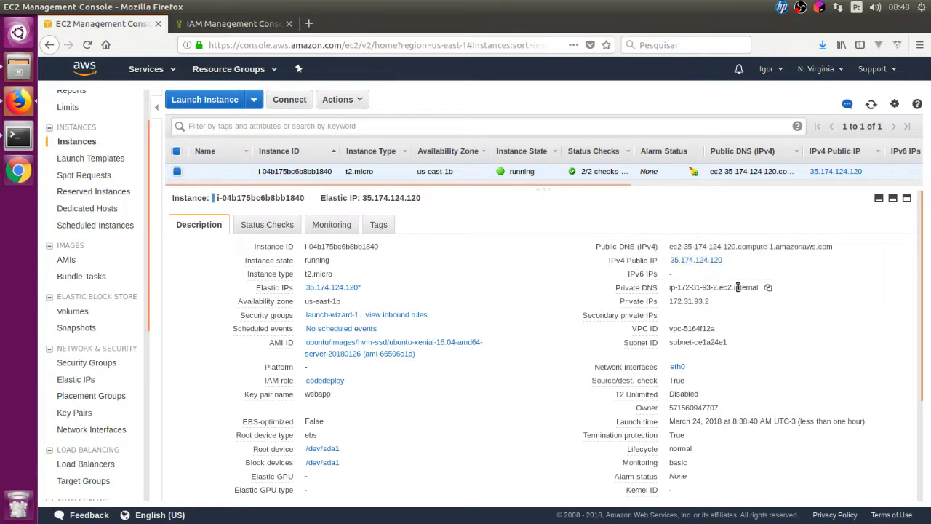
pyautogui.moveTo(643, 291)
pyautogui.scroll(-2, 801, 337)
pyautogui.scroll(-1, 801, 337)
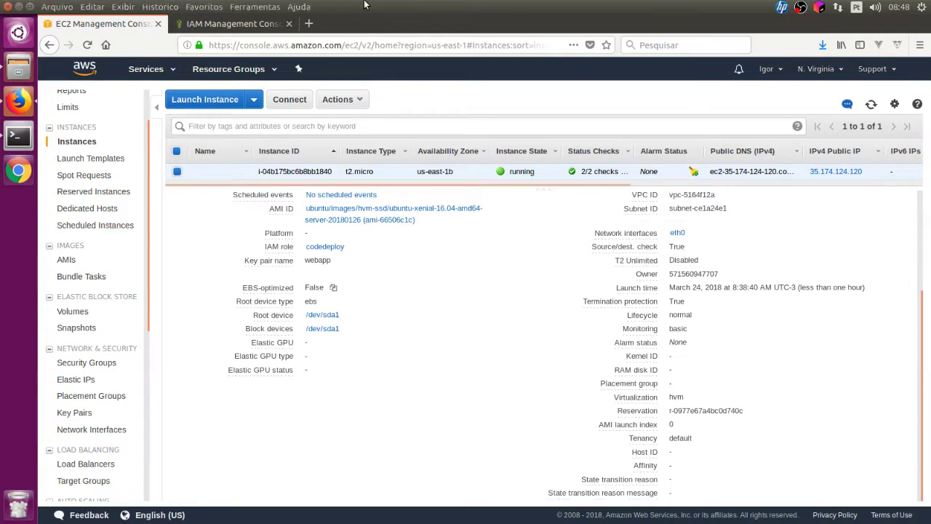
# Step: Switch to the terminal, change to the ~/Downloads directory and clear the screen
pyautogui.hotkey('alt', 'Tab')
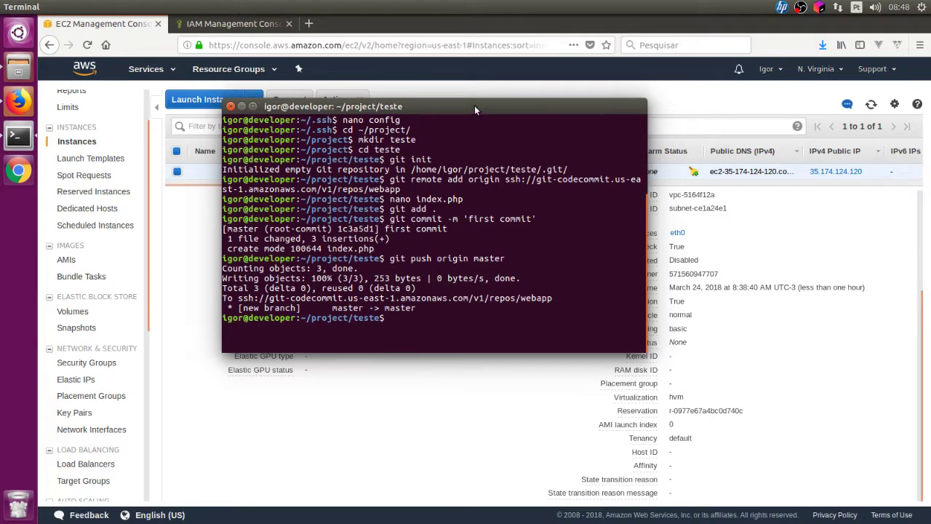
pyautogui.moveTo(475, 110); pyautogui.dragTo(649, 177)
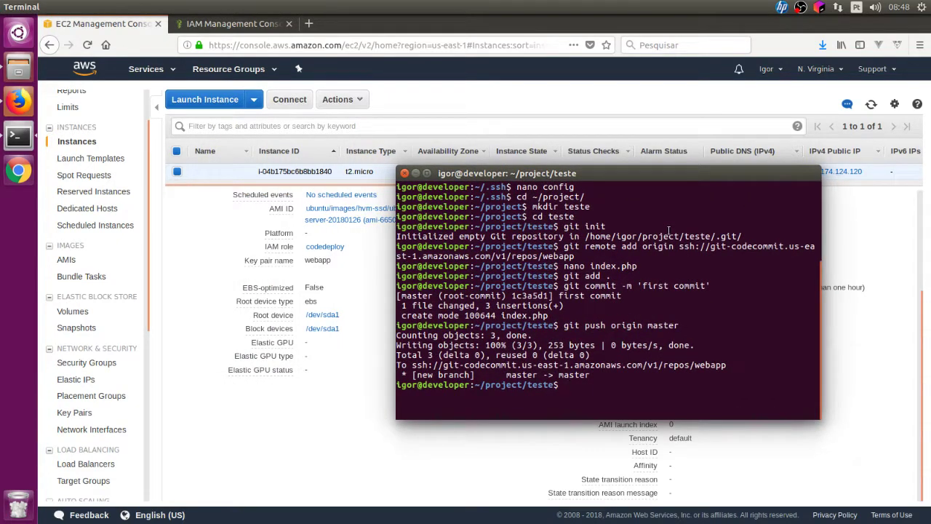
pyautogui.write('cd ~/Do')
pyautogui.press('Tab')
pyautogui.press('Return')
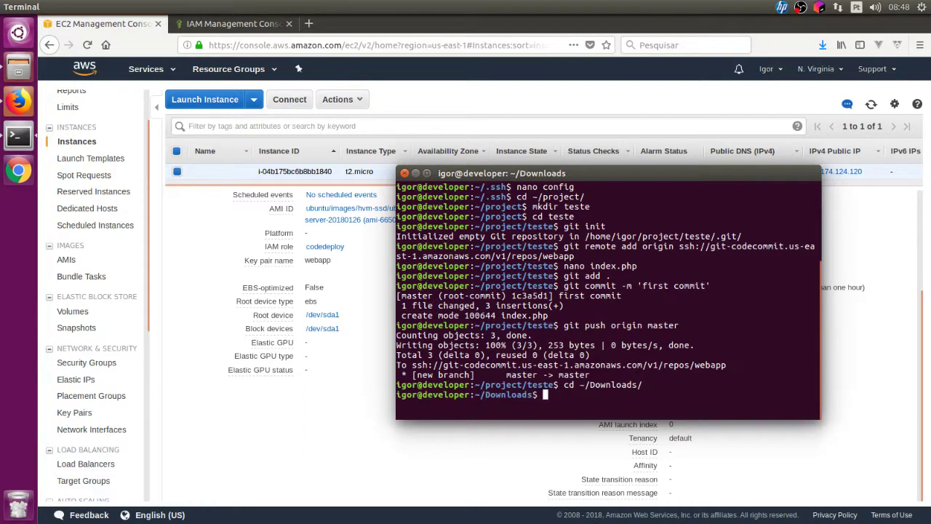
pyautogui.write('clear')
pyautogui.press('Return')
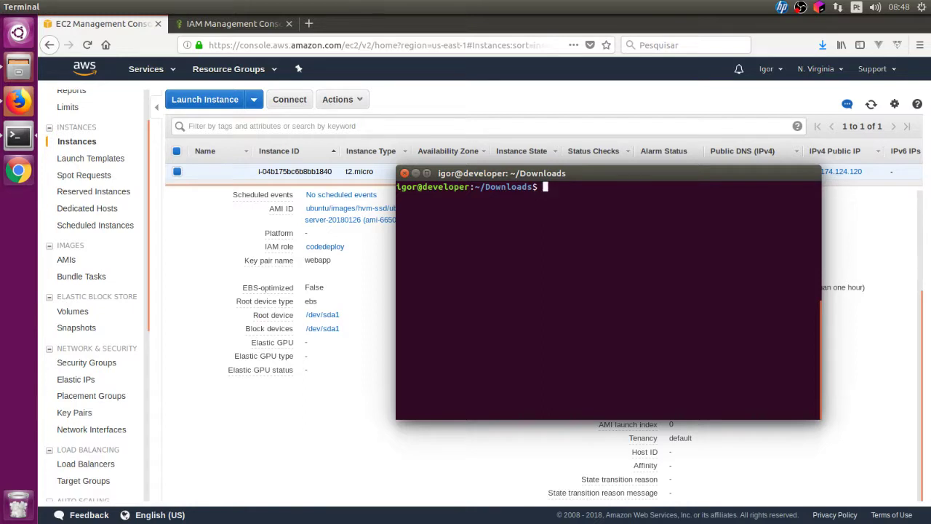
# Step: Set the permissions of the key file webapp.pem to 600 with chmod
pyautogui.write('chmod 600 webapp.pem')
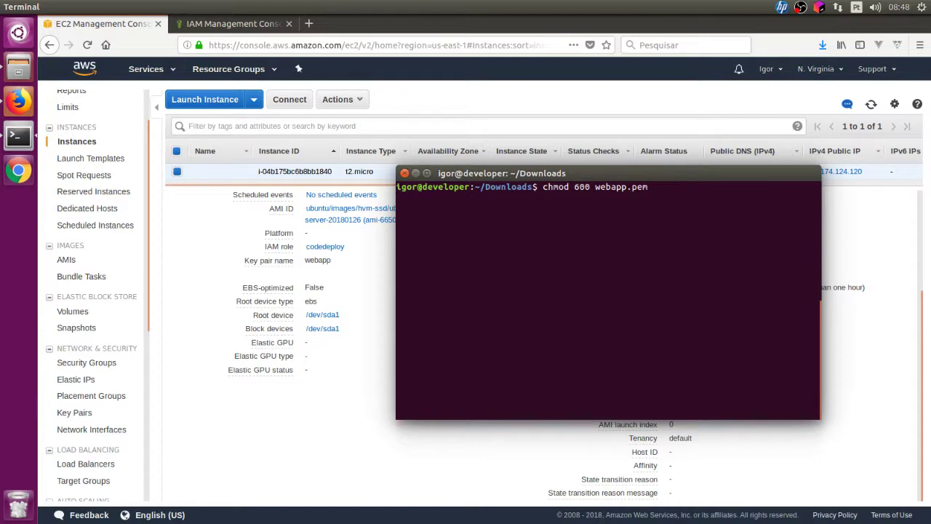
pyautogui.press('Return')
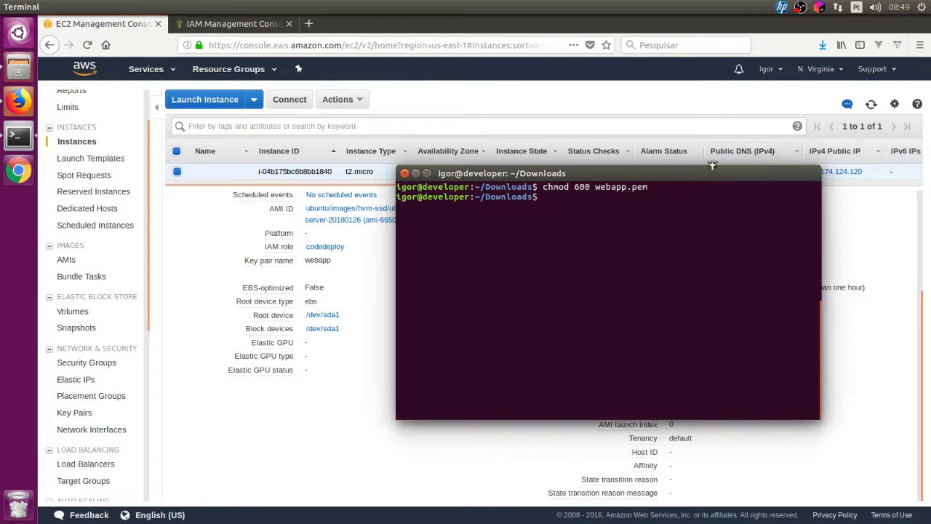
pyautogui.moveTo(664, 180); pyautogui.dragTo(557, 131)
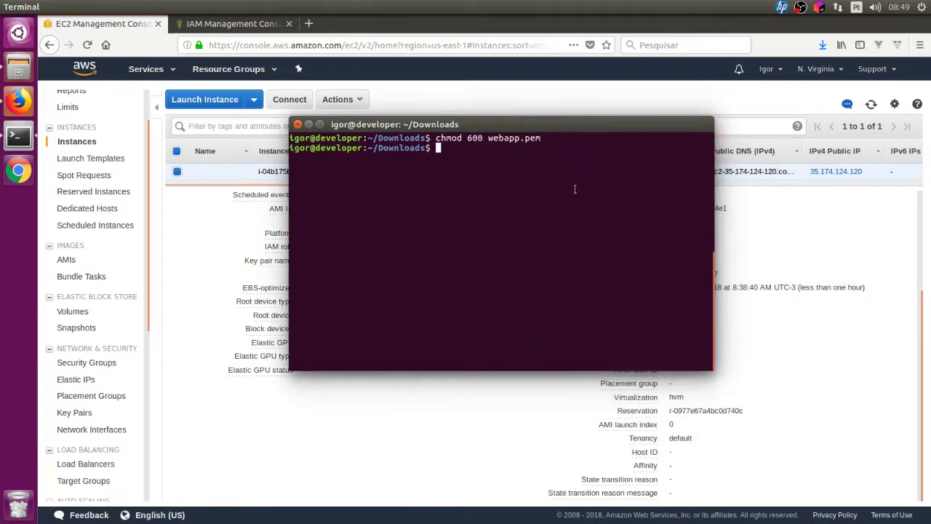
pyautogui.write('ssh -i "we')
pyautogui.press('Tab')
pyautogui.write('uu')
pyautogui.press('BackSpace')
pyautogui.write('buntu@')
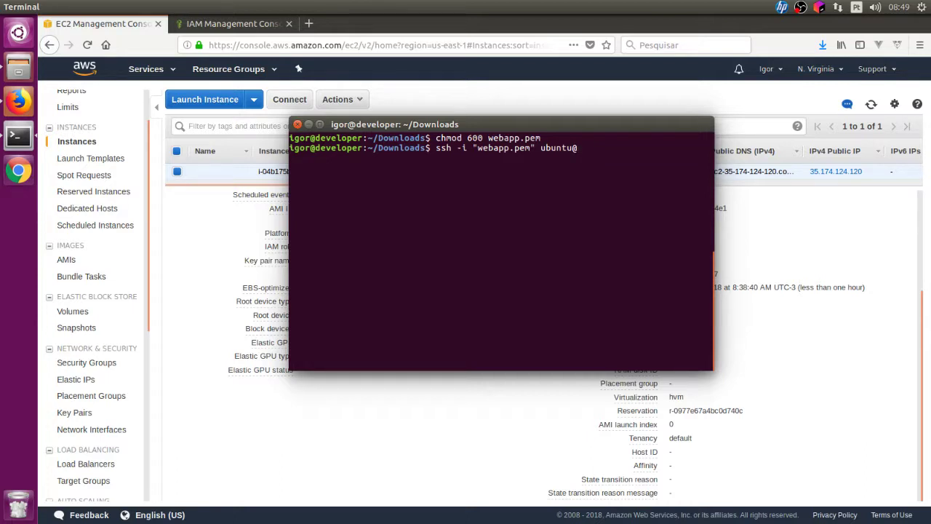
pyautogui.write('35.174.124.120')
pyautogui.press('Return')
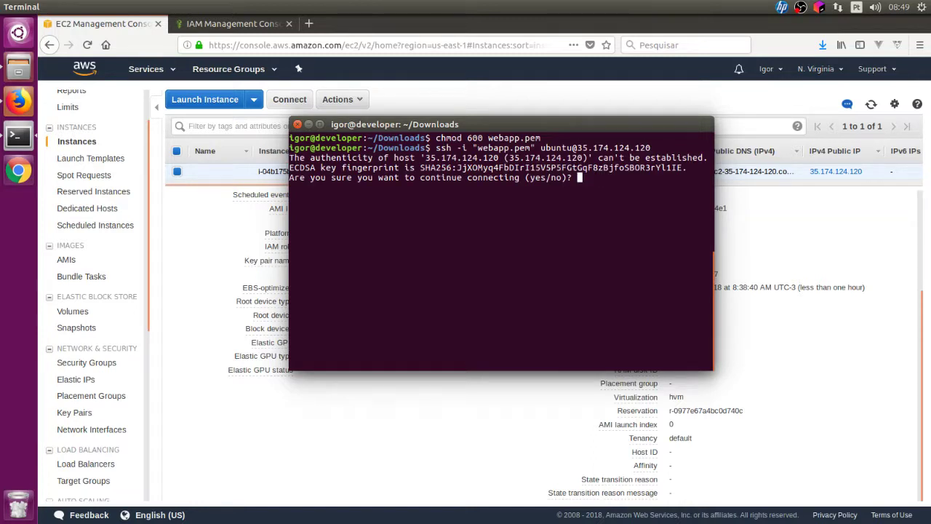
pyautogui.write('yes')
pyautogui.press('Return')
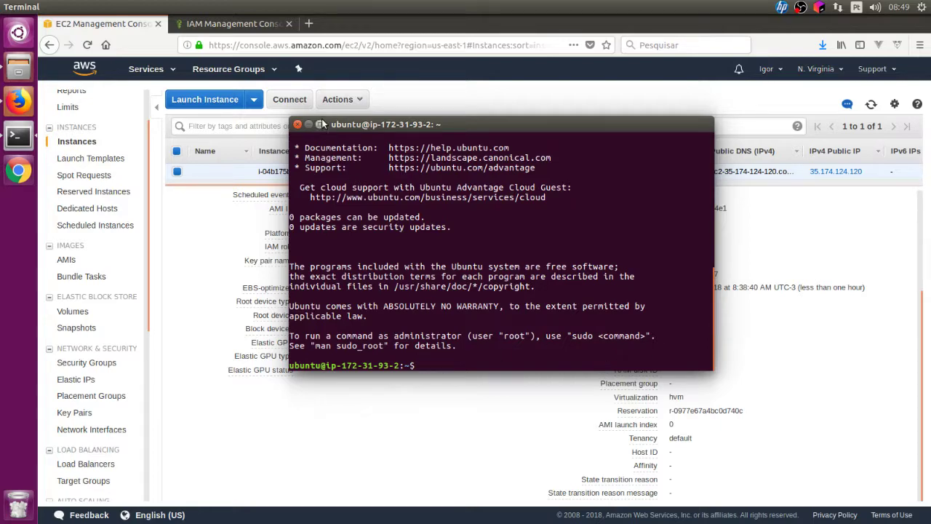
# Step: Maximize the terminal window and clear the remote session's screen
pyautogui.click(321, 124)
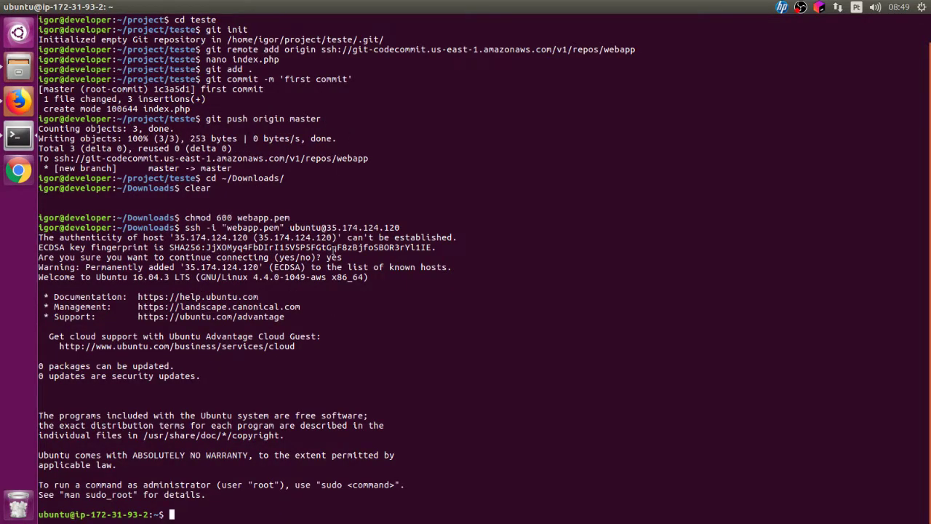
pyautogui.write('clear')
pyautogui.press('Return')
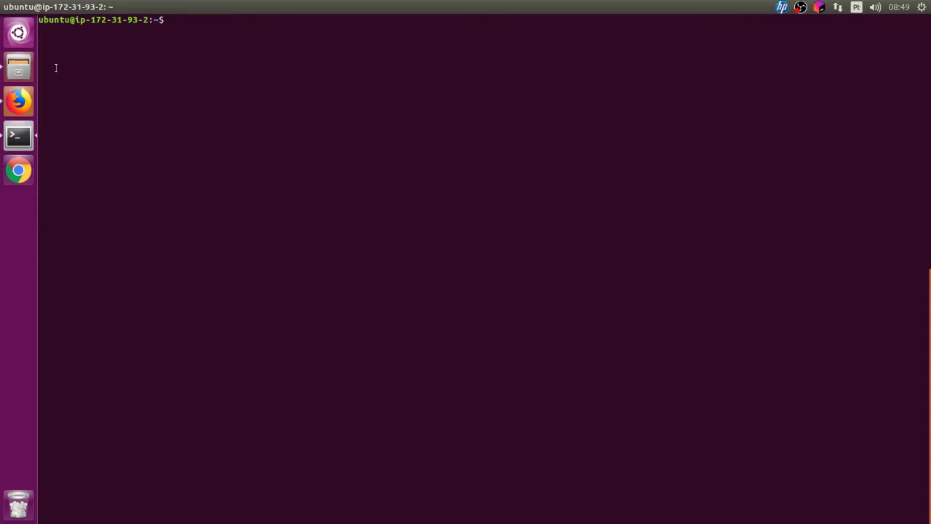
# Step: Open a second local terminal session, change to ~/.ssh and print the contents of id_rsa.pub
pyautogui.hotkey('ctrl', 'shift', 't')
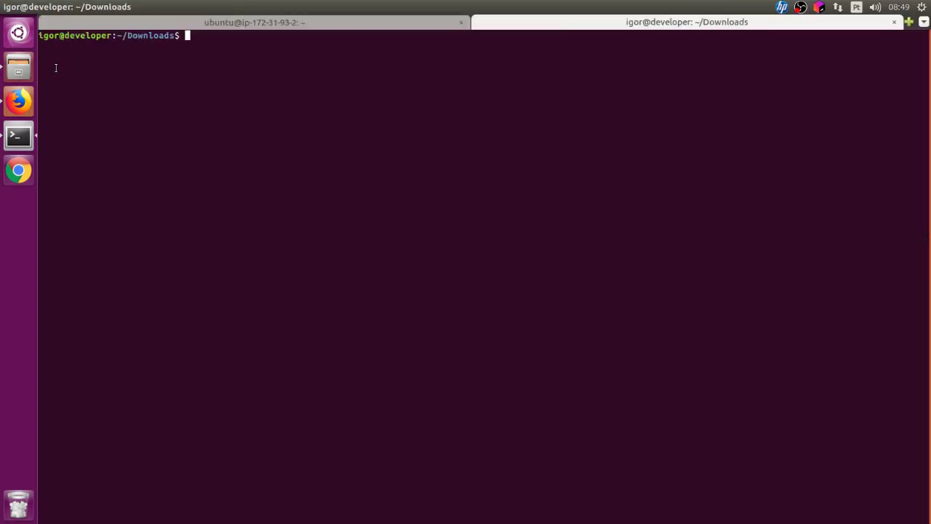
pyautogui.write('cd ~/.ssh')
pyautogui.press('Return')
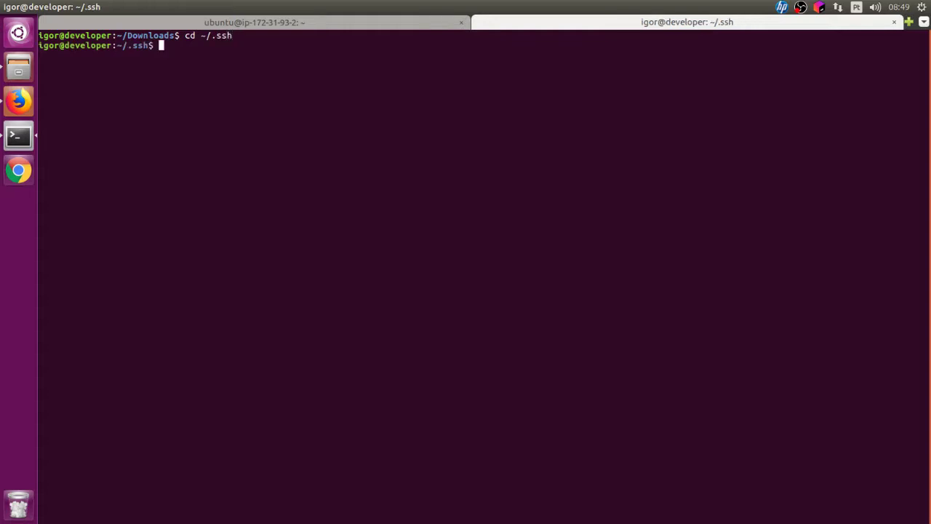
pyautogui.write('cat id_rsa.pub')
pyautogui.press('Return')
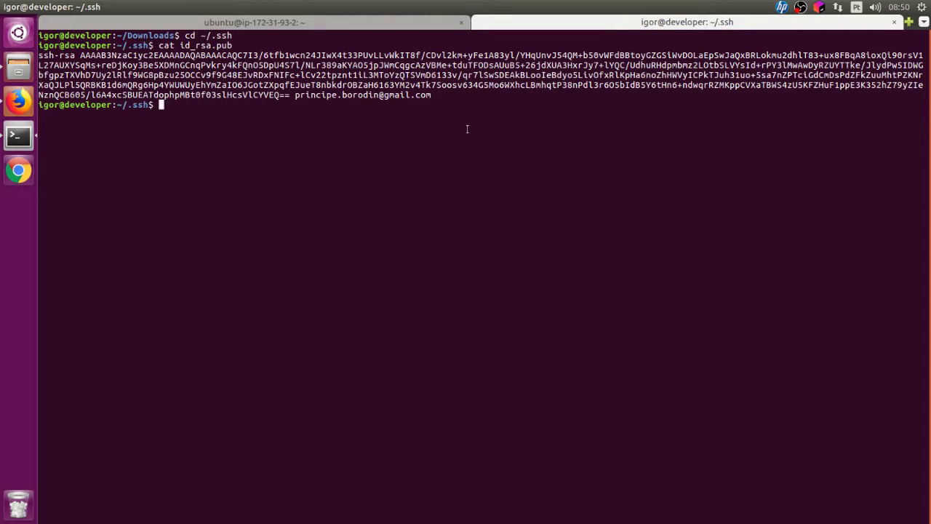
# Step: Copy the entire printed SSH public key, from ssh-rsa through the trailing e-mail comment
pyautogui.moveTo(432, 96); pyautogui.dragTo(39, 56)
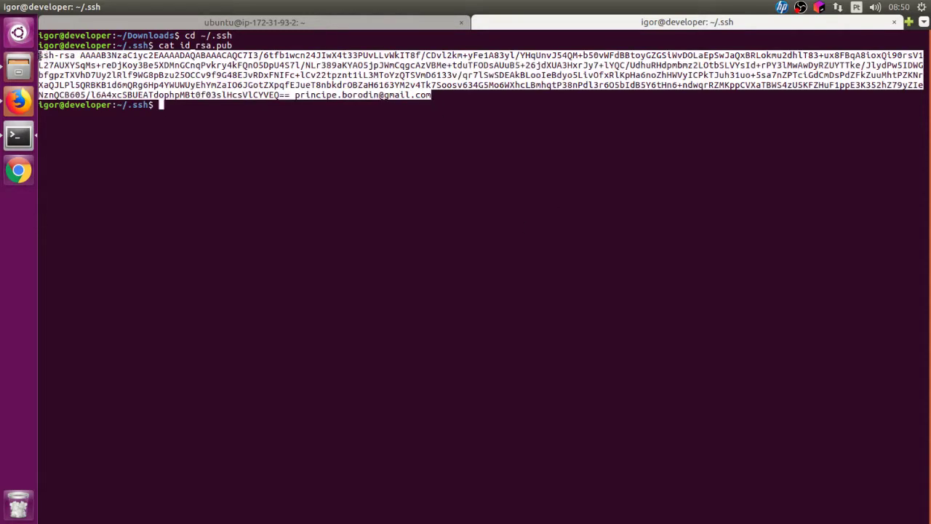
pyautogui.rightClick(18, 67)
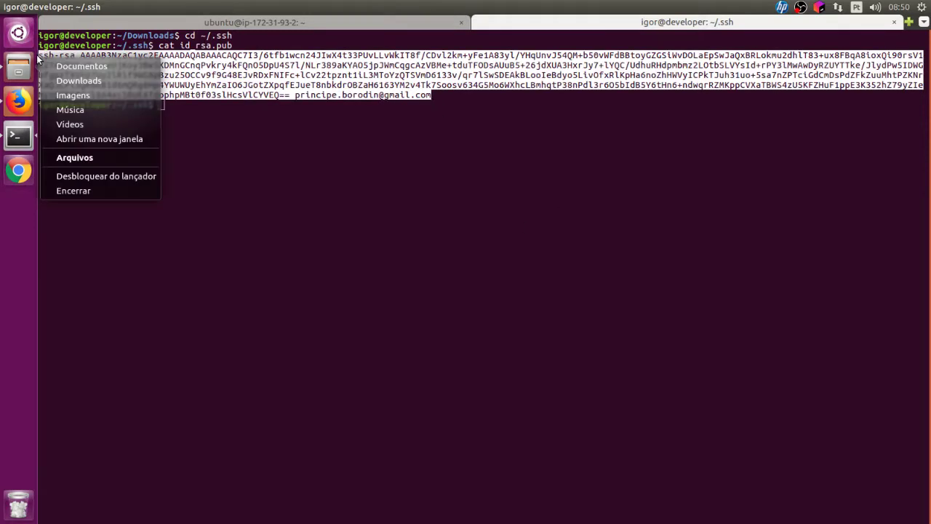
pyautogui.rightClick(185, 62)
pyautogui.click(202, 86)
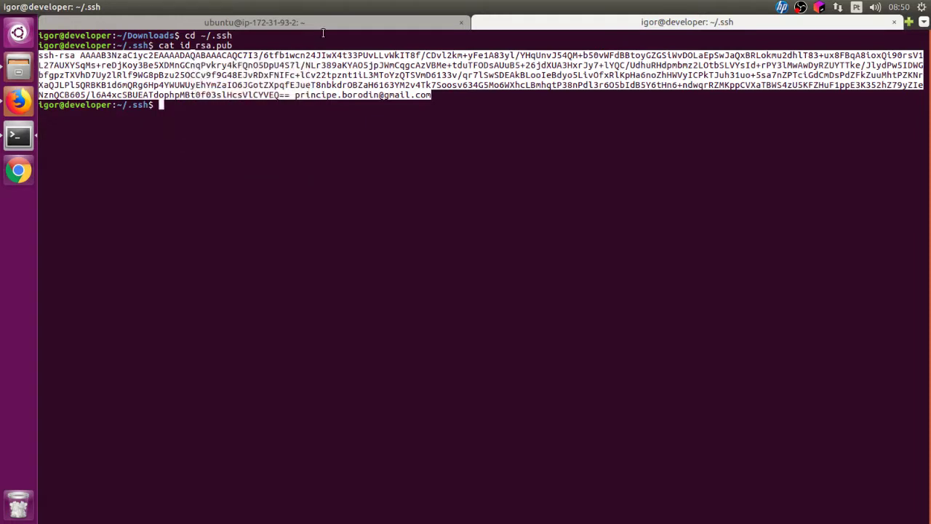
# Step: Return to the remote server session, change to ~/.ssh and list its files
pyautogui.click(323, 23)
pyautogui.write('cd ')
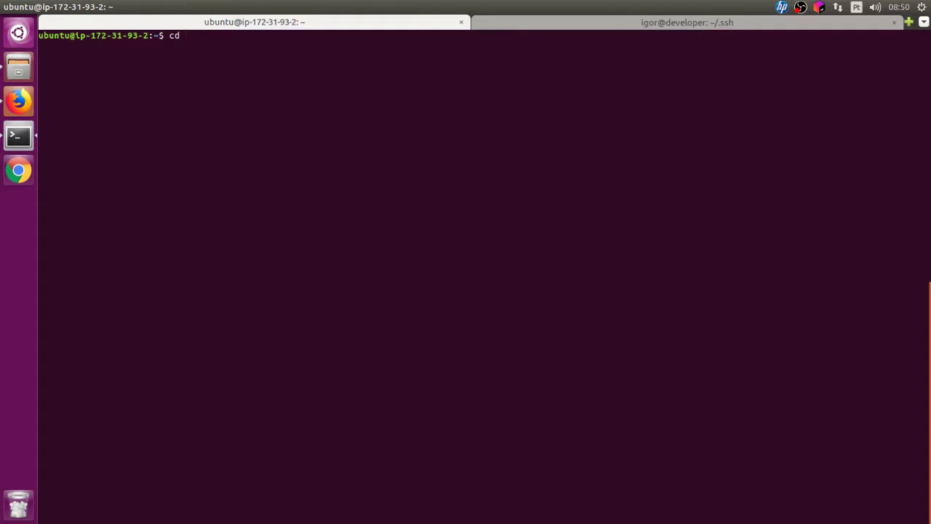
pyautogui.write('~/.ssh')
pyautogui.press('Return')
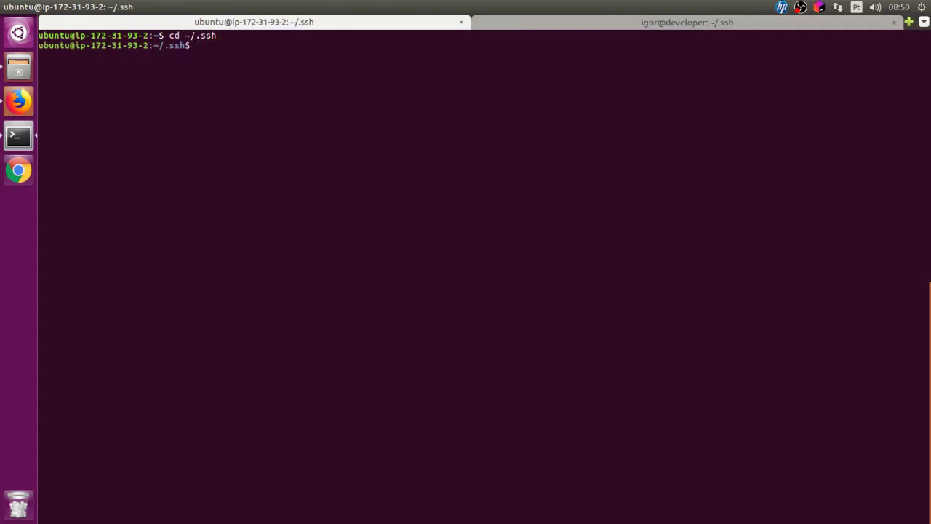
pyautogui.write('ls')
pyautogui.press('Return')
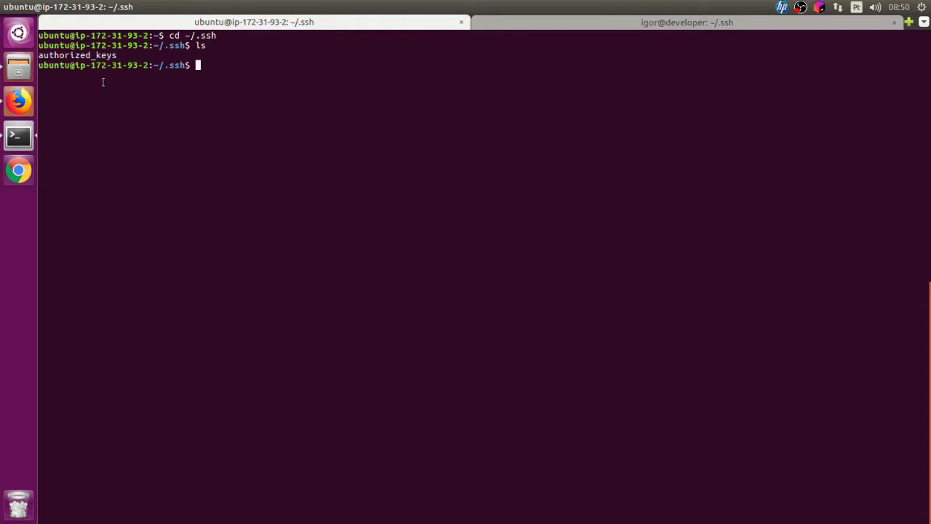
# Step: Add the copied public key on a new line of authorized_keys in nano, save the file and exit the editor
pyautogui.write('nano a')
pyautogui.press('Tab')
pyautogui.press('Return')
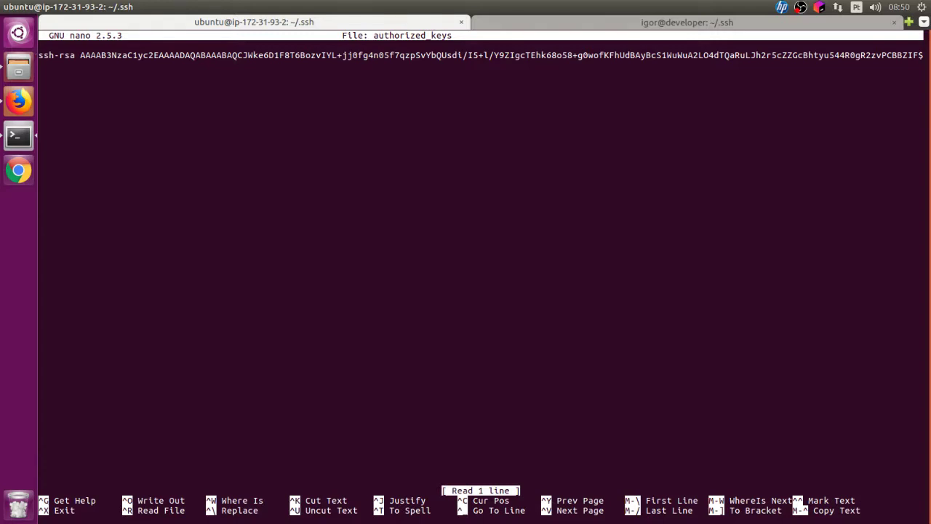
pyautogui.press('End')
pyautogui.press('Return')
pyautogui.rightClick(102, 81)
pyautogui.click(137, 120)
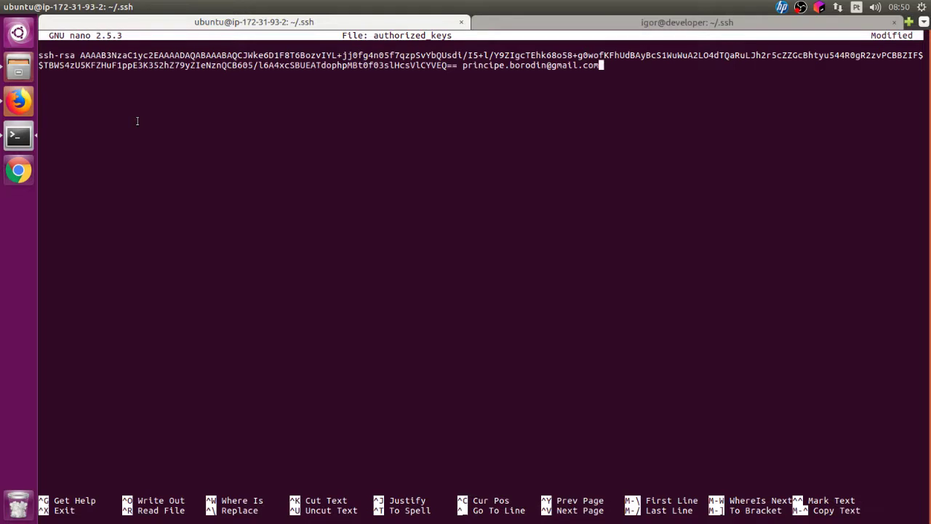
pyautogui.hotkey('ctrl', 'x')
pyautogui.press('y')
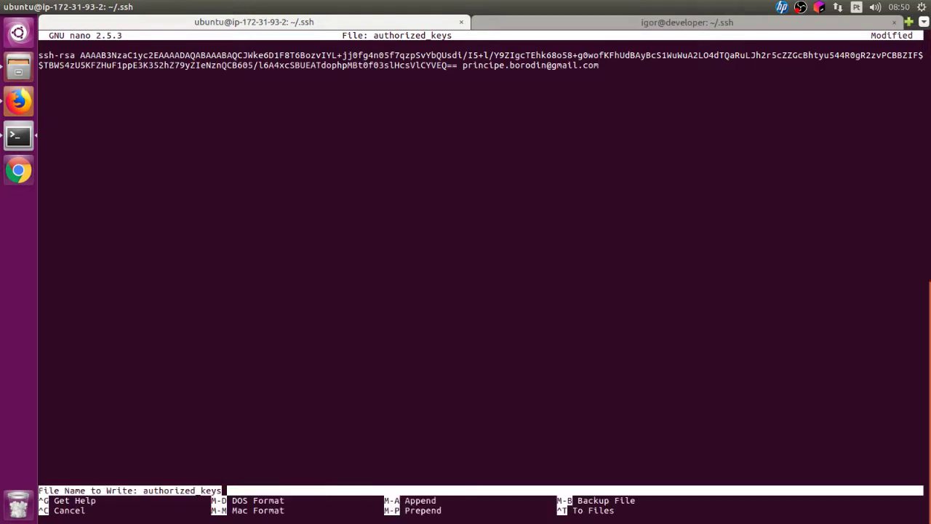
pyautogui.press('Return')
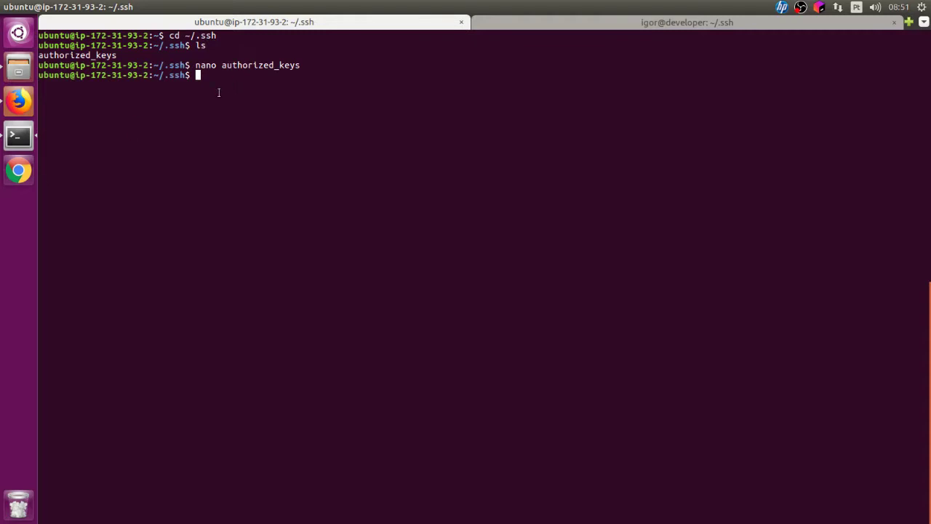
pyautogui.write('exit')
pyautogui.press('Return')
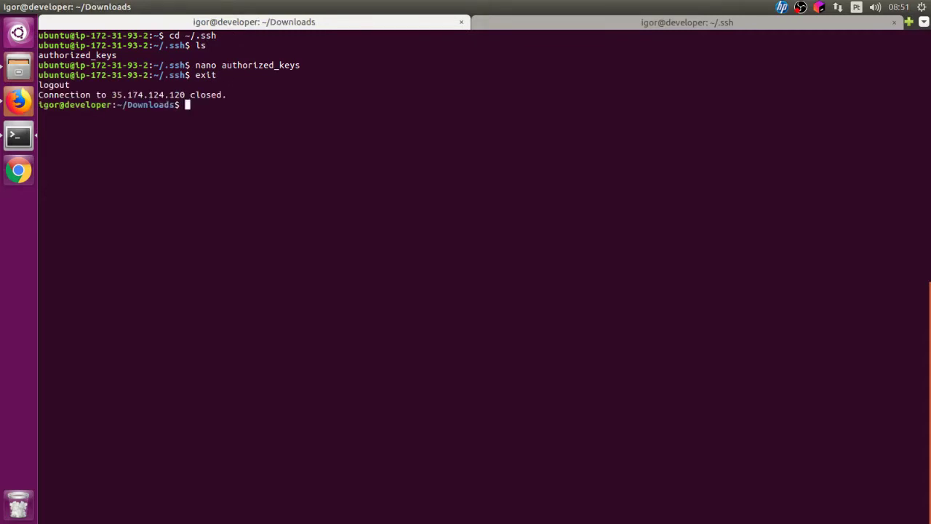
pyautogui.press('Up')
pyautogui.press('Left')
pyautogui.press('Left')
pyautogui.press('Left')
pyautogui.press('Left')
pyautogui.press('Left')
pyautogui.press('Left')
pyautogui.press('Left')
pyautogui.press('Left')
pyautogui.press('Left')
pyautogui.press('Left')
pyautogui.press('Left')
pyautogui.press('Left')
pyautogui.press('Left')
pyautogui.press('Left')
pyautogui.press('Left')
pyautogui.press('Left')
pyautogui.press('Left')
pyautogui.press('Left')
pyautogui.press('Left')
pyautogui.press('Left')
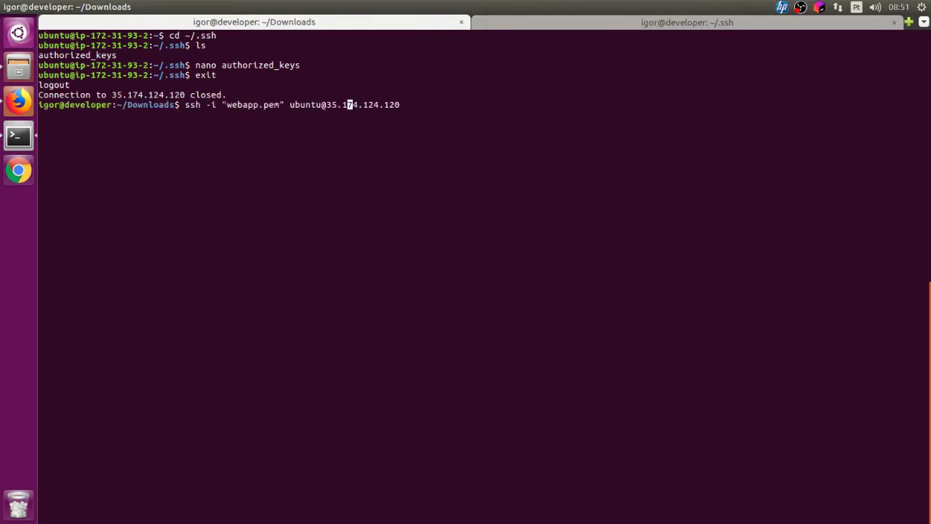
pyautogui.press('BackSpace')
pyautogui.press('BackSpace')
pyautogui.press('BackSpace')
pyautogui.press('BackSpace')
pyautogui.press('BackSpace')
pyautogui.press('BackSpace')
pyautogui.press('BackSpace')
pyautogui.press('BackSpace')
pyautogui.press('BackSpace')
pyautogui.press('BackSpace')
pyautogui.press('BackSpace')
pyautogui.press('BackSpace')
pyautogui.press('BackSpace')
pyautogui.press('BackSpace')
pyautogui.press('BackSpace')
pyautogui.press('BackSpace')
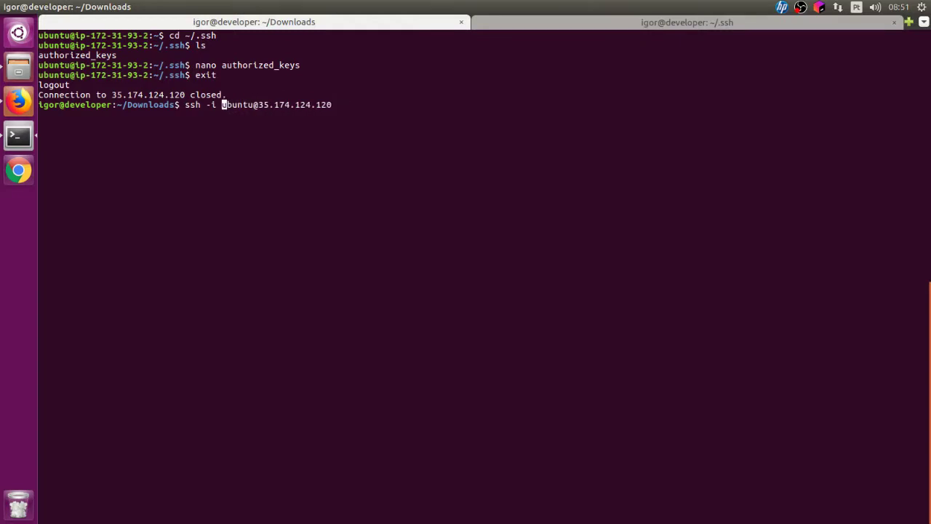
pyautogui.press('Return')
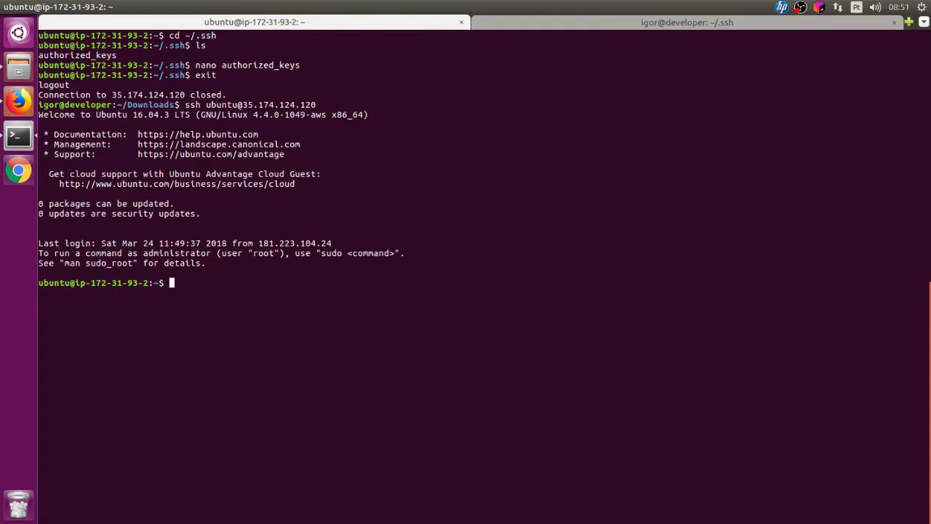
pyautogui.write('sshwebapp')
pyautogui.press('BackSpace')
pyautogui.press('BackSpace')
pyautogui.press('BackSpace')
pyautogui.press('BackSpace')
pyautogui.press('BackSpace')
pyautogui.press('BackSpace')
pyautogui.press('BackSpace')
pyautogui.press('BackSpace')
pyautogui.press('BackSpace')
# Step: Clear the remote session's terminal screen
pyautogui.write('clear')
pyautogui.press('Return')
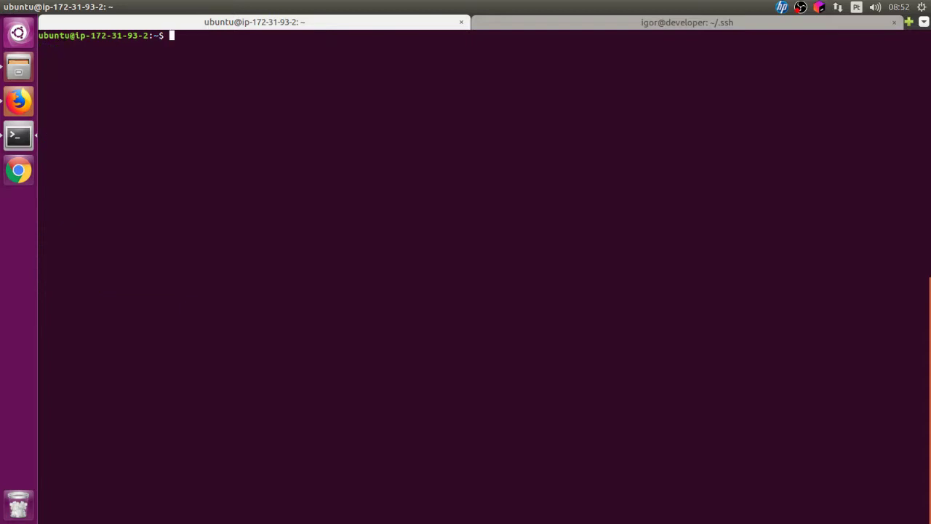
# Step: Update the package lists and try to install php5, apache2, libapache2-mod-php5 and php5-mysql with apt-get using the -y option
pyautogui.write('sudo apt-get update && ')
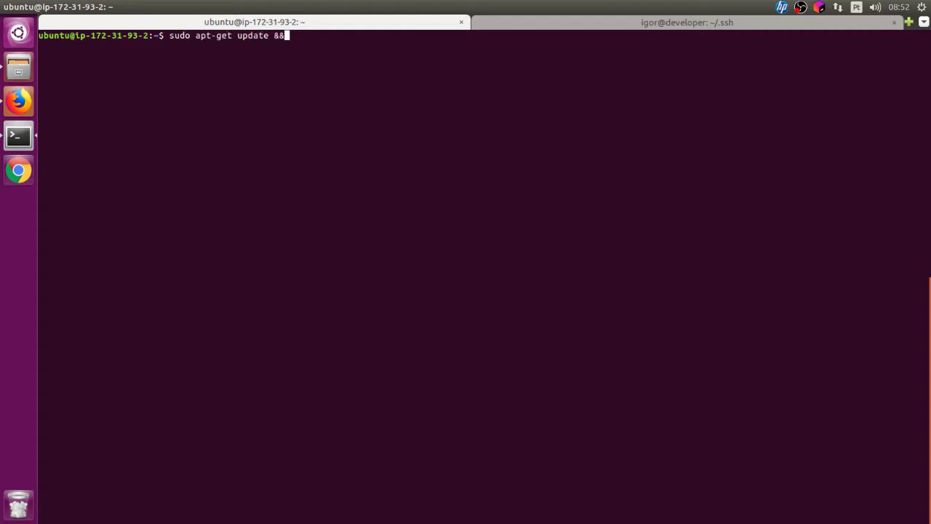
pyautogui.write('sudo apt-get install php5')
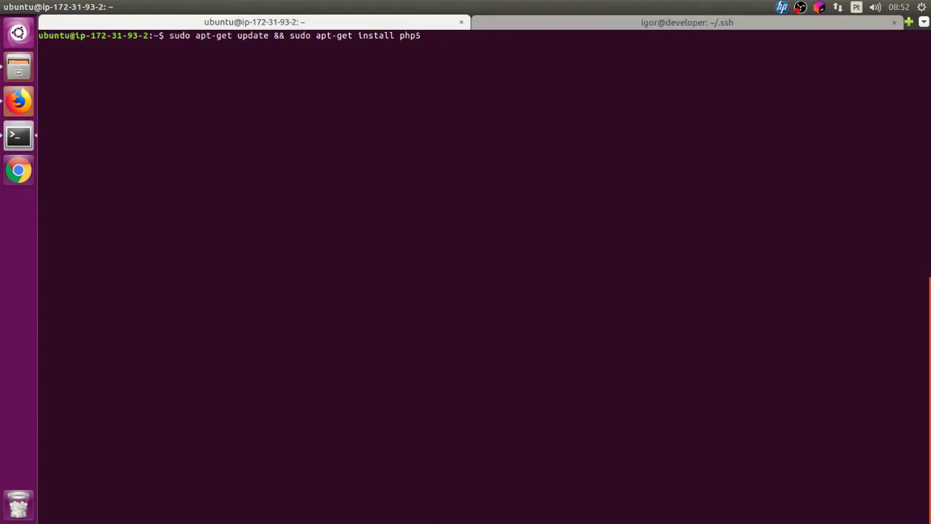
pyautogui.write(' apache2 libapache2')
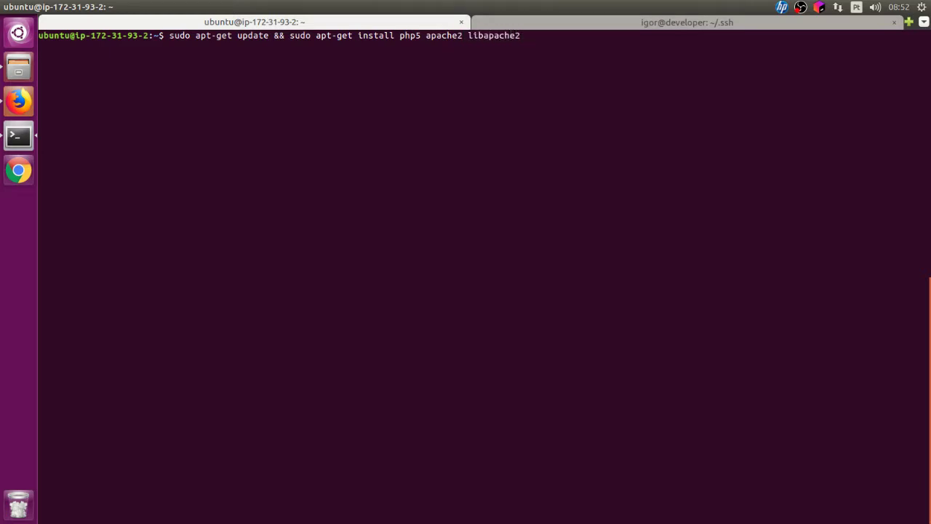
pyautogui.write('-mod-php5 php5-mysq')
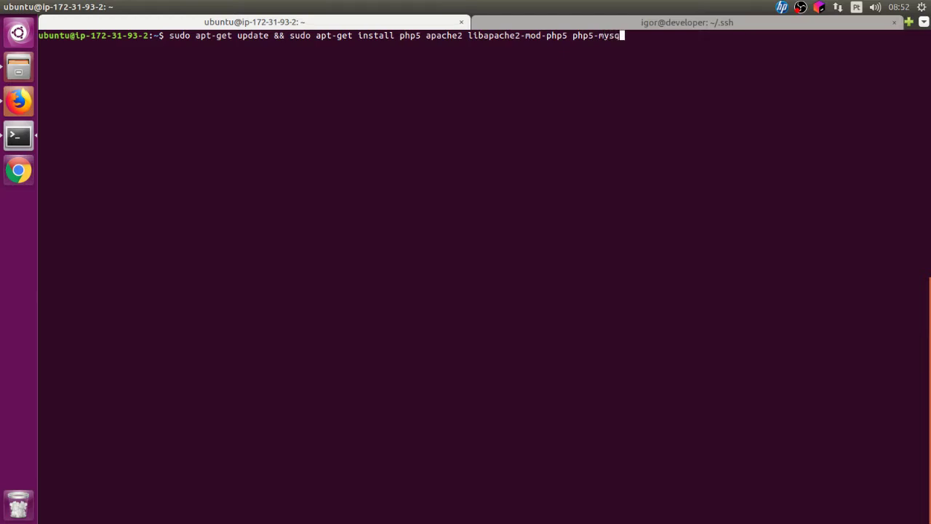
pyautogui.write('l -y')
pyautogui.press('Return')
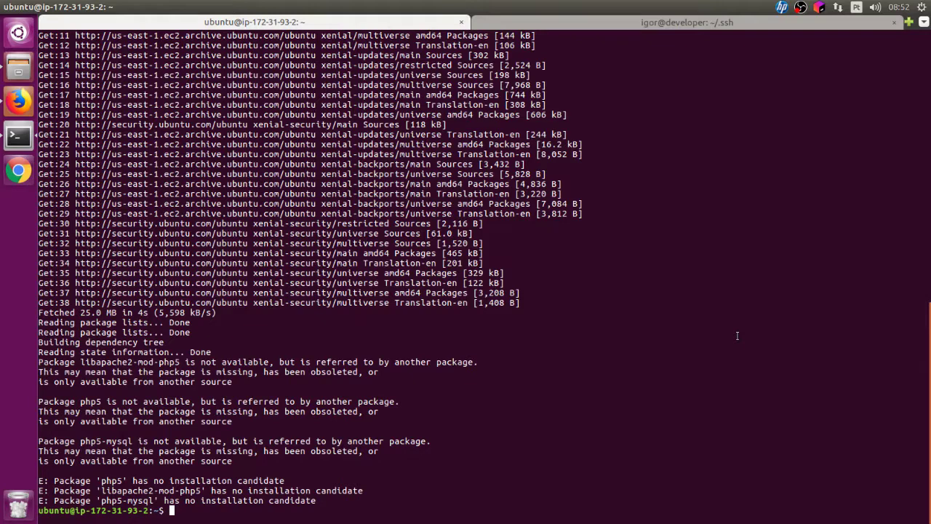
# Step: Rerun the previous update and install command with the unversioned package names php, apache2, libapache2-mod-php and php-mysql
pyautogui.press('Up')
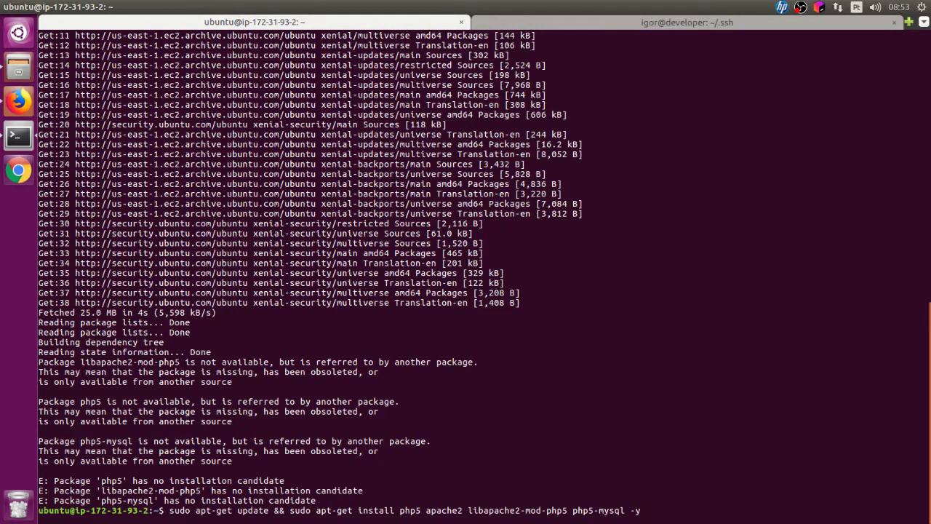
pyautogui.press('Left')
pyautogui.press('Left')
pyautogui.press('Left')
pyautogui.press('Left')
pyautogui.press('Left')
pyautogui.press('Left')
pyautogui.press('Left')
pyautogui.press('Left')
pyautogui.press('Left')
pyautogui.press('Left')
pyautogui.press('Left')
pyautogui.press('Left')
pyautogui.press('Left')
pyautogui.press('Left')
pyautogui.press('Left')
pyautogui.press('Left')
pyautogui.press('Left')
pyautogui.press('Left')
pyautogui.press('Left')
pyautogui.press('Left')
pyautogui.press('Right')
pyautogui.press('Right')
pyautogui.press('Delete')
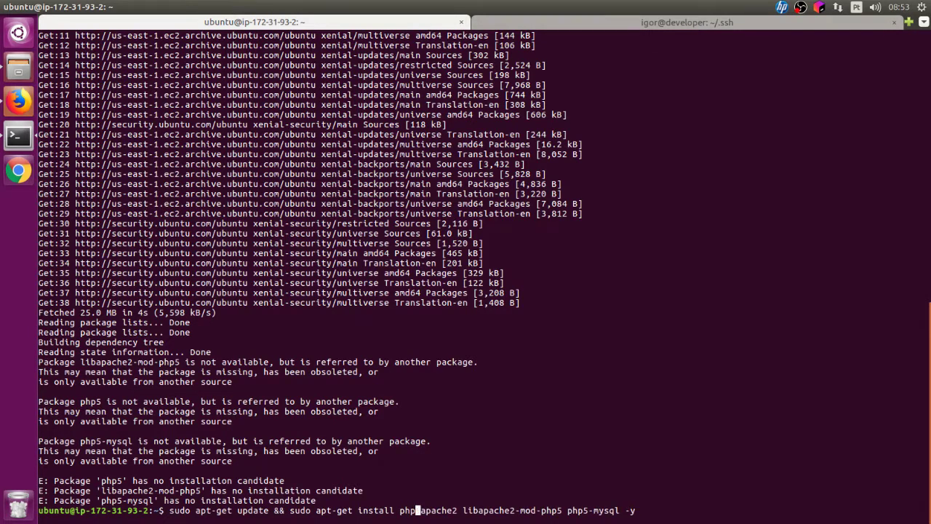
pyautogui.press('Right')
pyautogui.press('Right')
pyautogui.press('Right')
pyautogui.press('Right')
pyautogui.press('Right')
pyautogui.press('Right')
pyautogui.press('Right')
pyautogui.press('Right')
pyautogui.press('Right')
pyautogui.press('Right')
pyautogui.press('Right')
pyautogui.press('Right')
pyautogui.press('Right')
pyautogui.press('Right')
pyautogui.press('Right')
pyautogui.press('Right')
pyautogui.press('Right')
pyautogui.press('Right')
pyautogui.press('Right')
pyautogui.press('Right')
pyautogui.press('Right')
pyautogui.press('Right')
pyautogui.press('Right')
pyautogui.press('Right')
pyautogui.press('Right')
pyautogui.press('Right')
pyautogui.press('Right')
pyautogui.press('Delete')
pyautogui.press('Right')
pyautogui.press('Right')
pyautogui.press('Right')
pyautogui.press('Right')
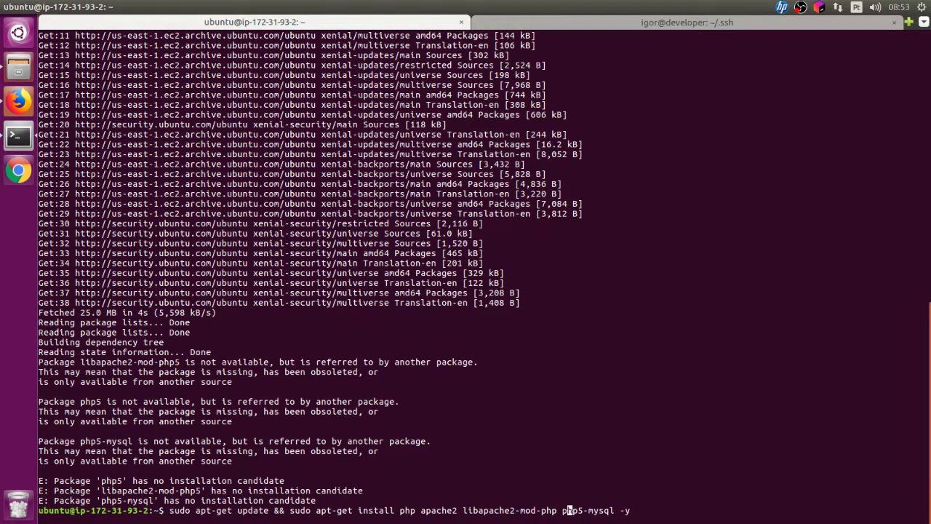
pyautogui.press('Delete')
pyautogui.press('Return')
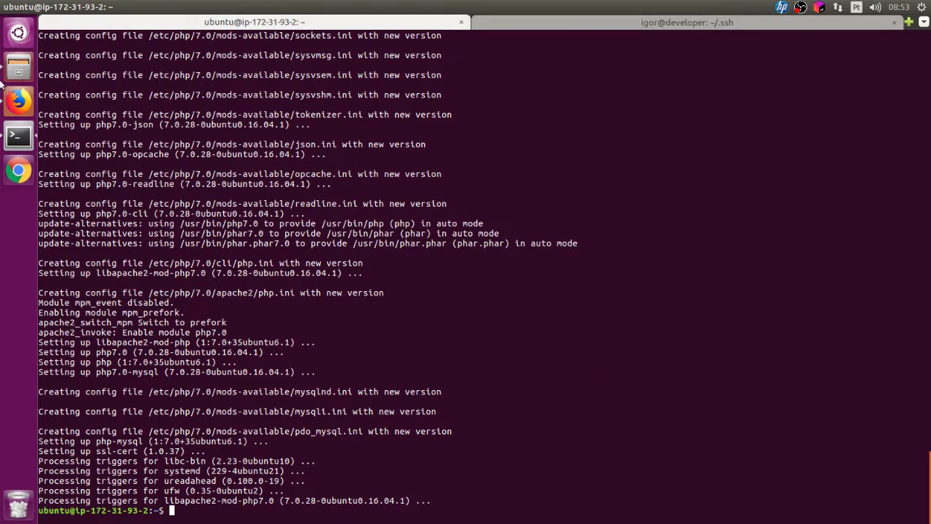
# Step: Switch to Firefox, copy the instance's IPv4 public IP 35.174.124.120 and open it in a new browser tab
pyautogui.click(19, 101)
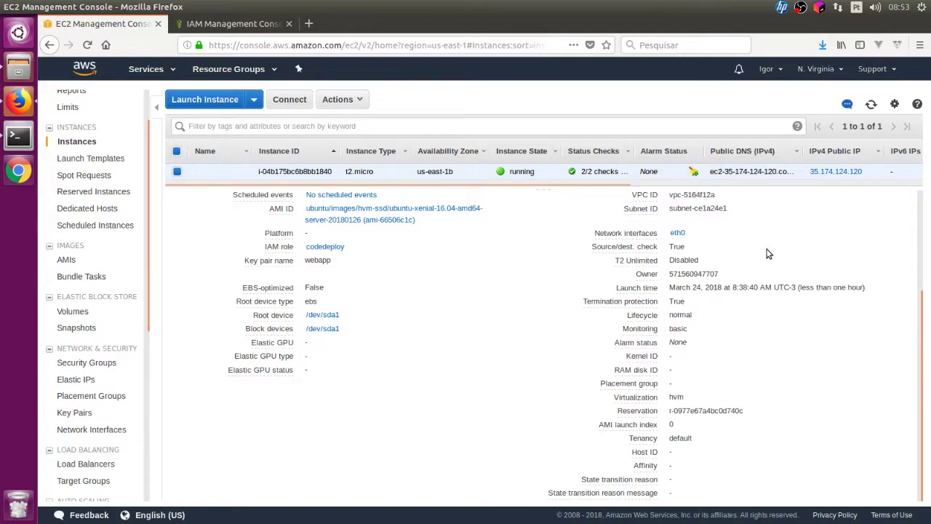
pyautogui.scroll(4, 764, 254)
pyautogui.moveTo(726, 261); pyautogui.dragTo(670, 260)
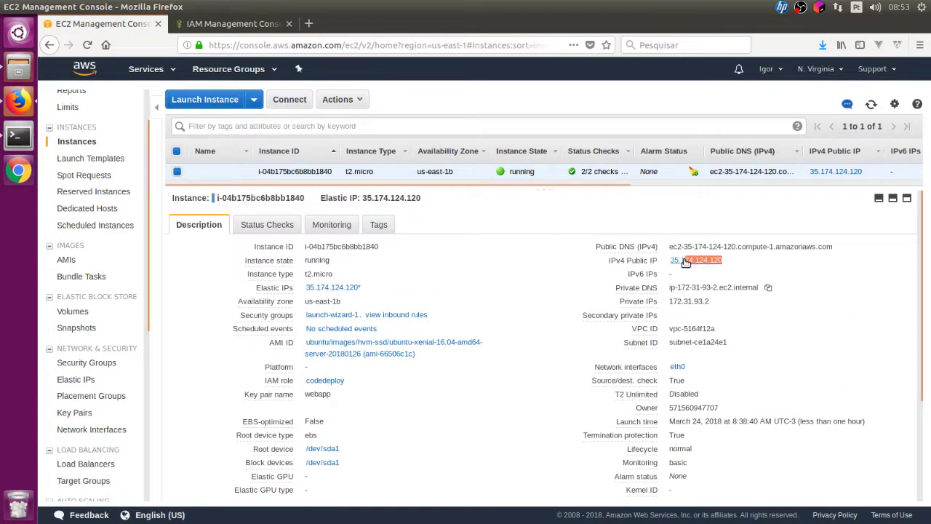
pyautogui.hotkey('ctrl', 'c')
pyautogui.hotkey('ctrl', 't')
pyautogui.hotkey('ctrl', 'v')
pyautogui.press('Return')
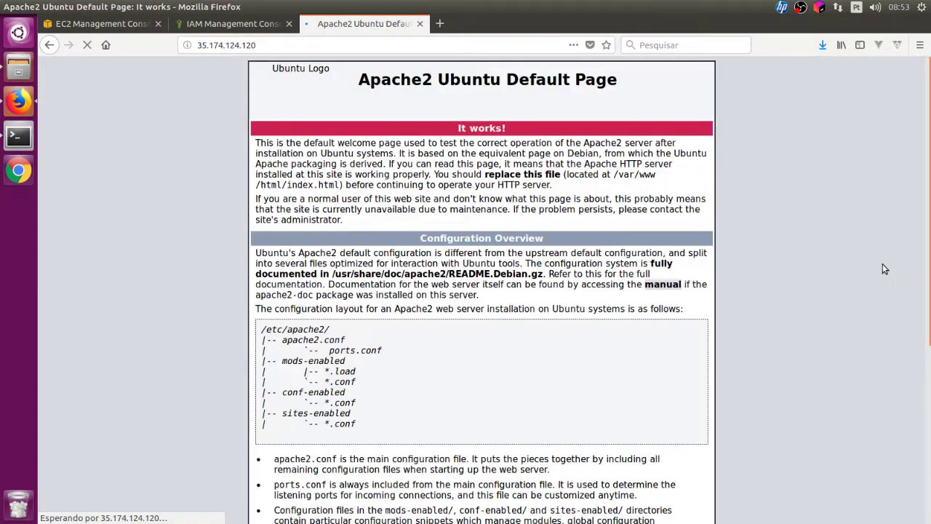
# Step: Open the instance's public DNS address, copied from the EC2 console, in a new browser tab and close both Apache test pages
pyautogui.click(99, 26)
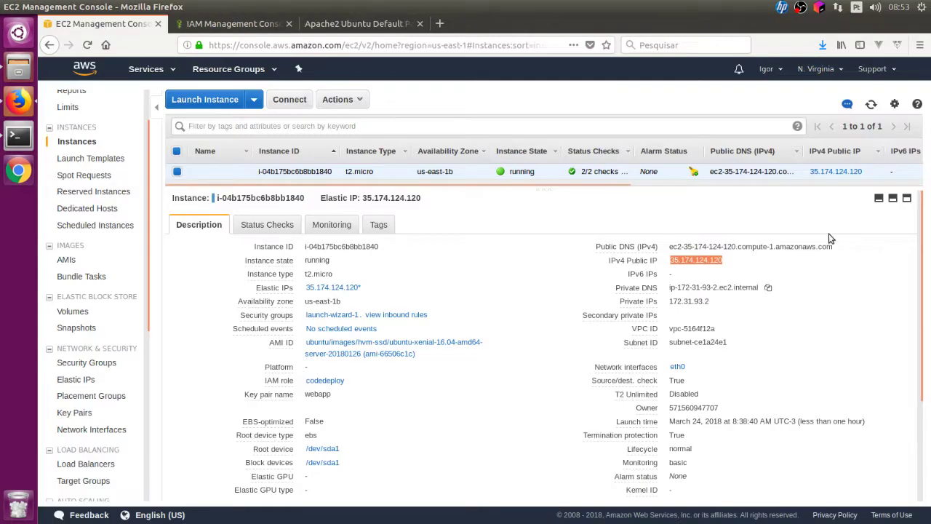
pyautogui.moveTo(835, 247); pyautogui.dragTo(670, 248)
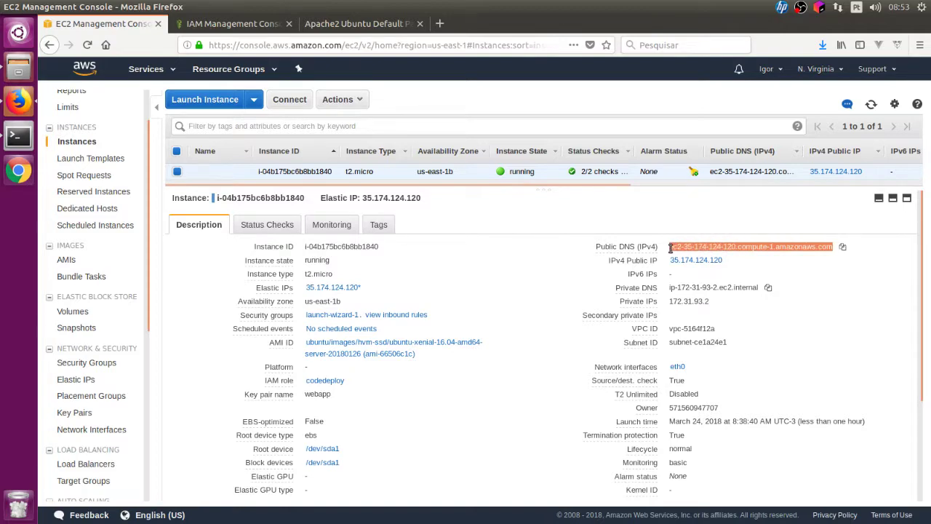
pyautogui.hotkey('ctrl', 'c')
pyautogui.hotkey('ctrl', 't')
pyautogui.hotkey('ctrl', 'v')
pyautogui.press('Return')
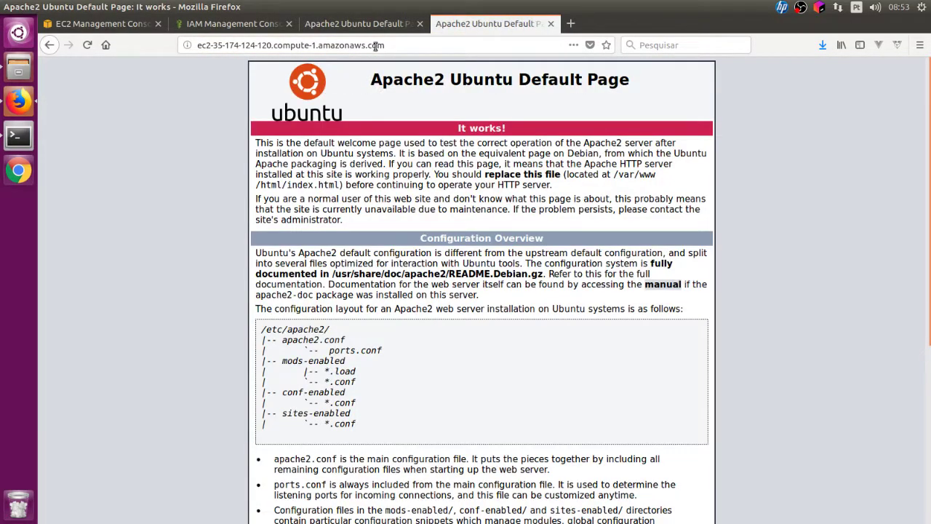
pyautogui.click(420, 24)
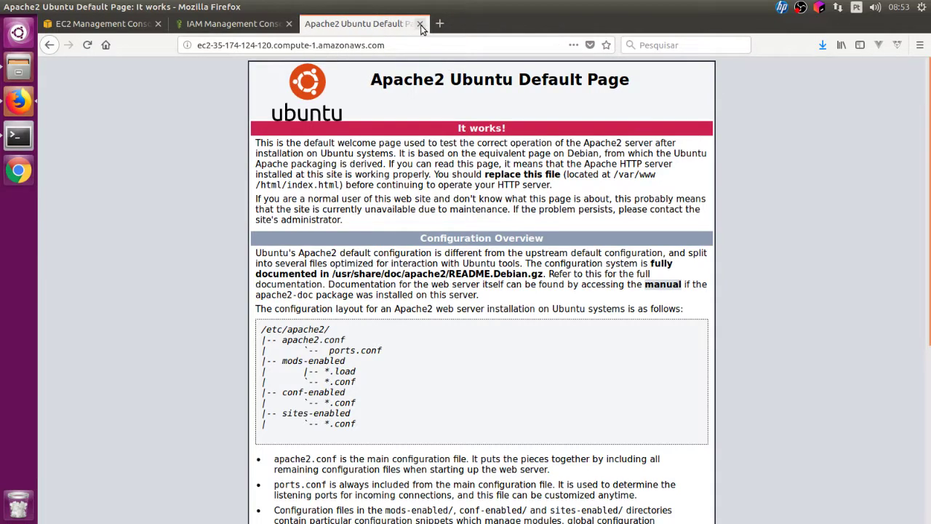
pyautogui.click(420, 24)
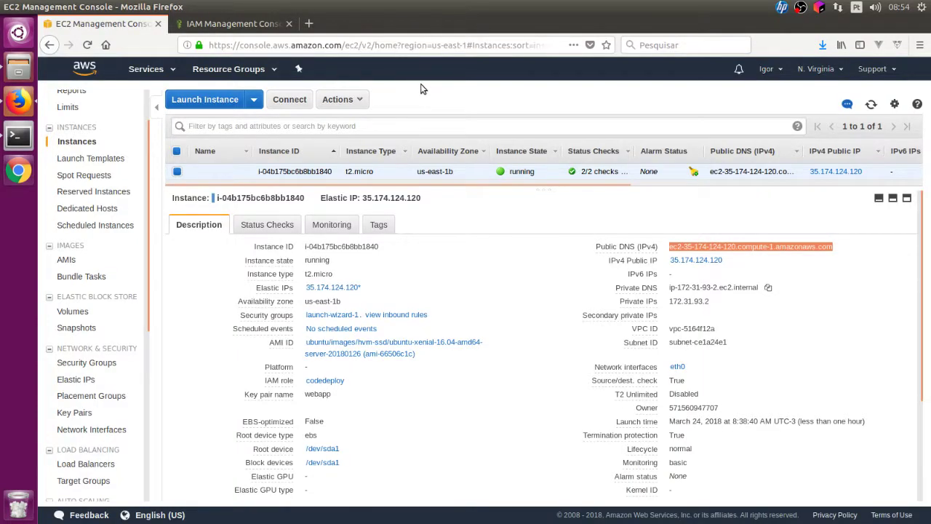